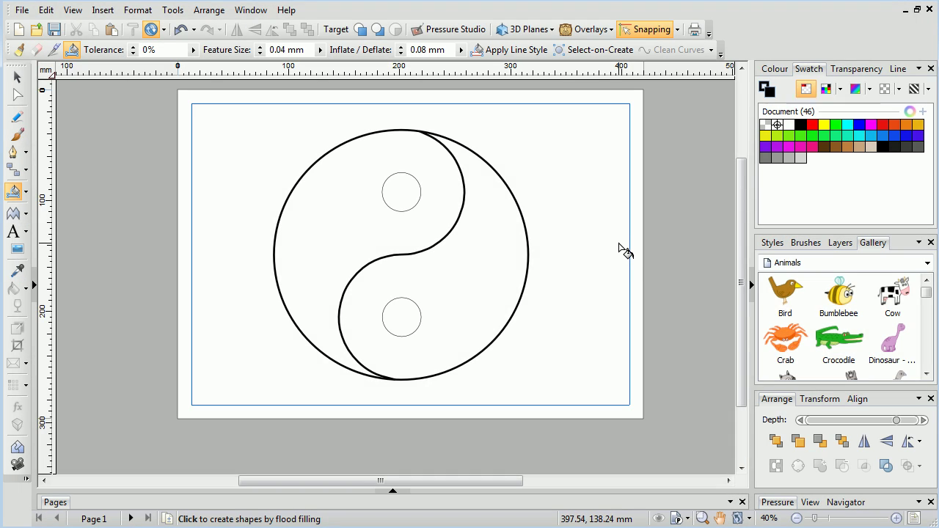
Flood fill the right half and the upper small circle of the yin-yang symbol with black
{"action": "left_click", "coordinate": [505, 254]}
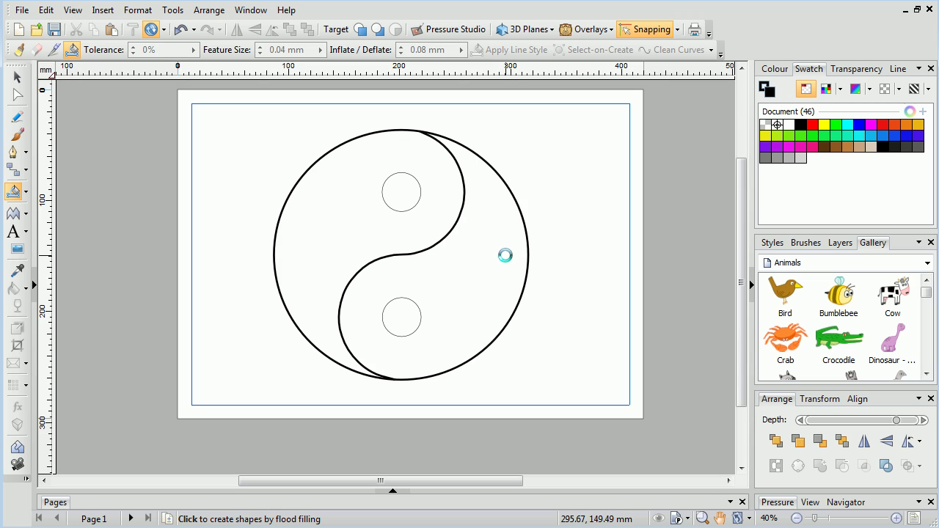
{"action": "left_click", "coordinate": [396, 193]}
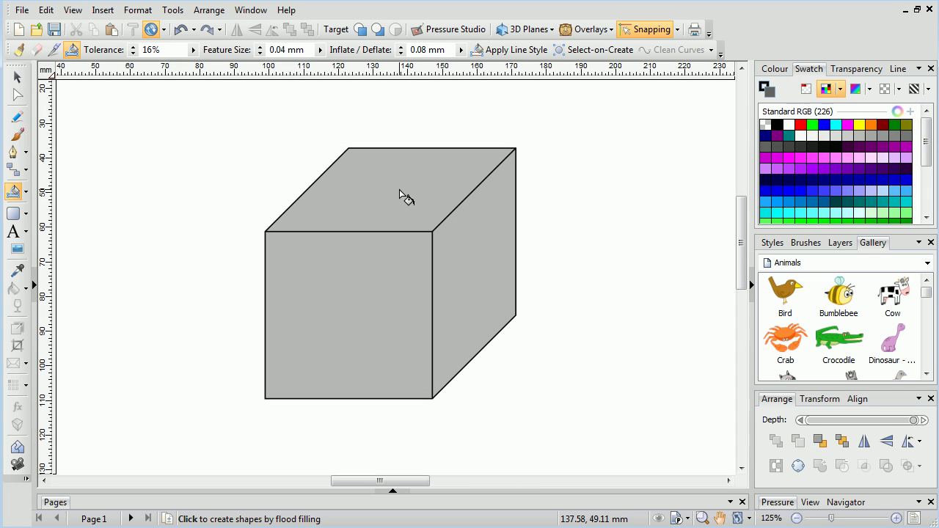
Flood fill the top and right side faces of the grey cube with dark grey
{"action": "left_click", "coordinate": [400, 189]}
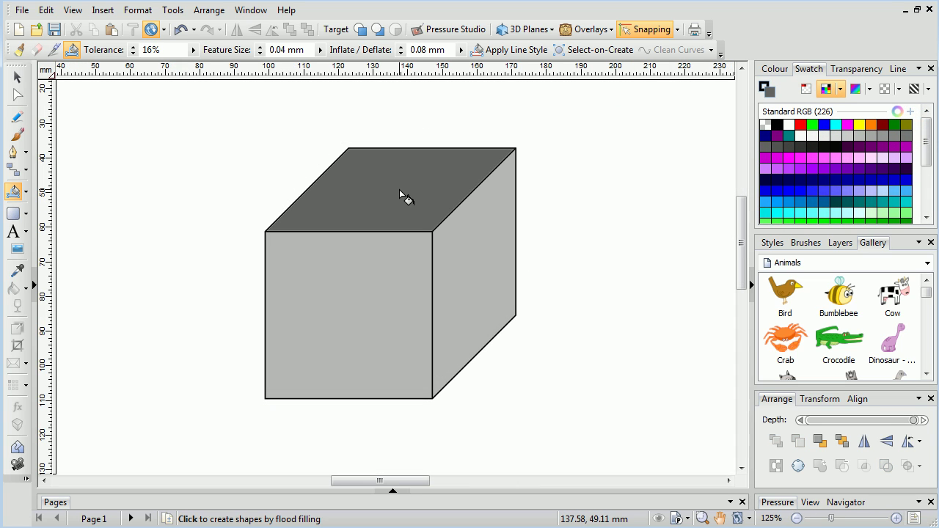
{"action": "left_click", "coordinate": [499, 289]}
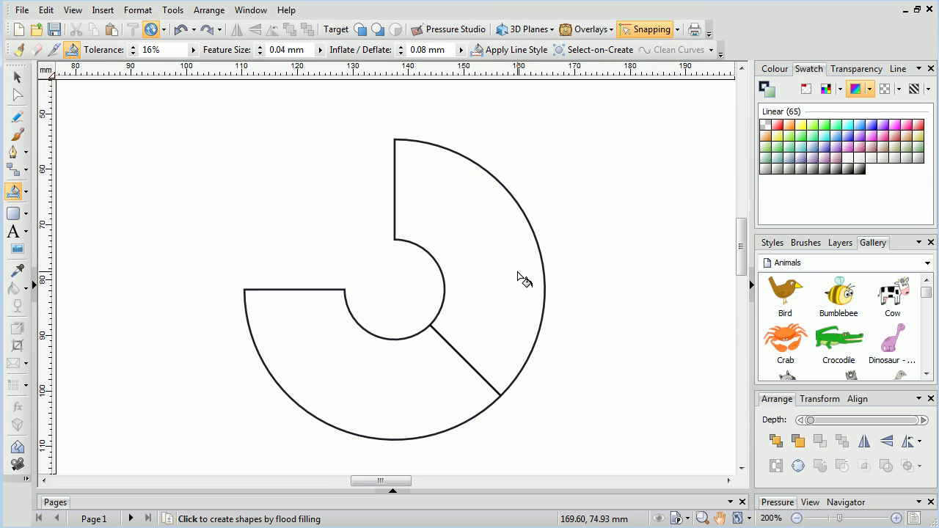
Flood fill the two segments of the partial ring with the white-to-green linear gradient
{"action": "left_click", "coordinate": [485, 279]}
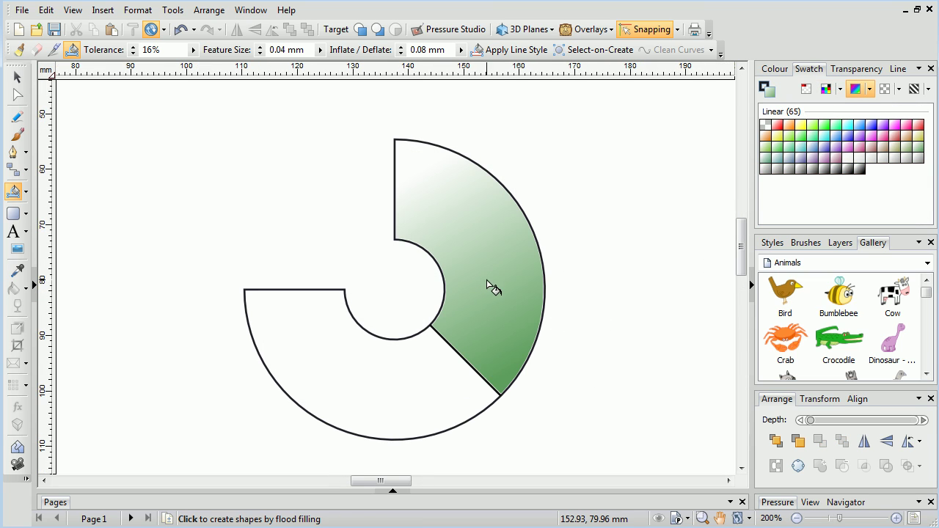
{"action": "left_click", "coordinate": [397, 382]}
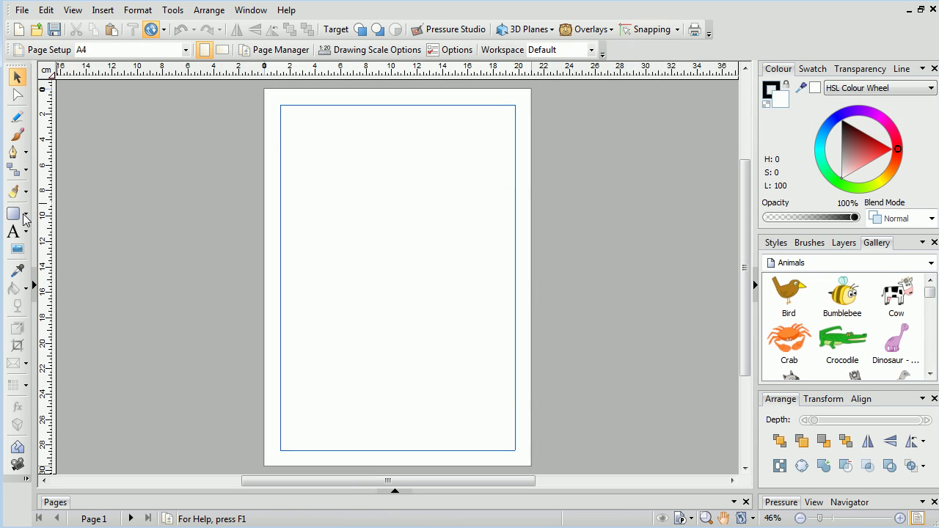
Draw a square Quick Grid of 4 rows and 4 columns, about 16.9 cm wide, on the A4 page and deselect it
{"action": "left_click", "coordinate": [26, 213]}
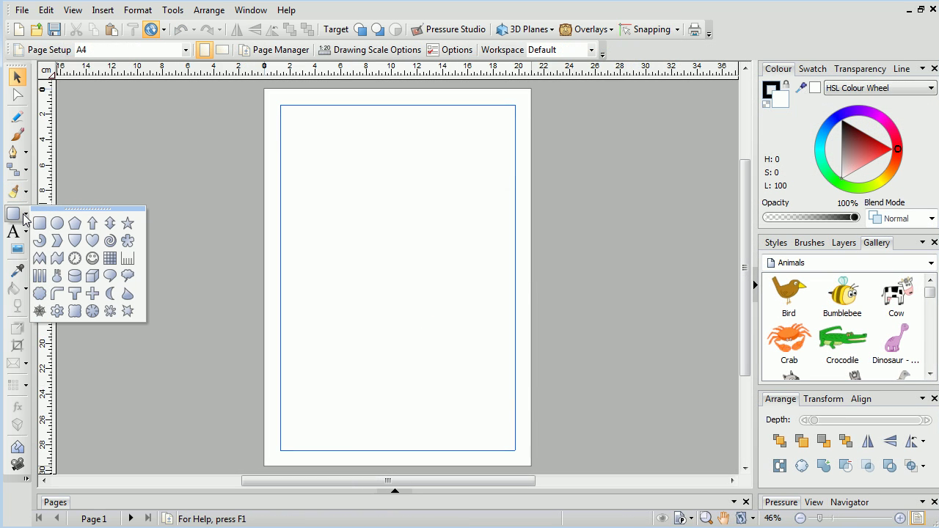
{"action": "left_click", "coordinate": [110, 257]}
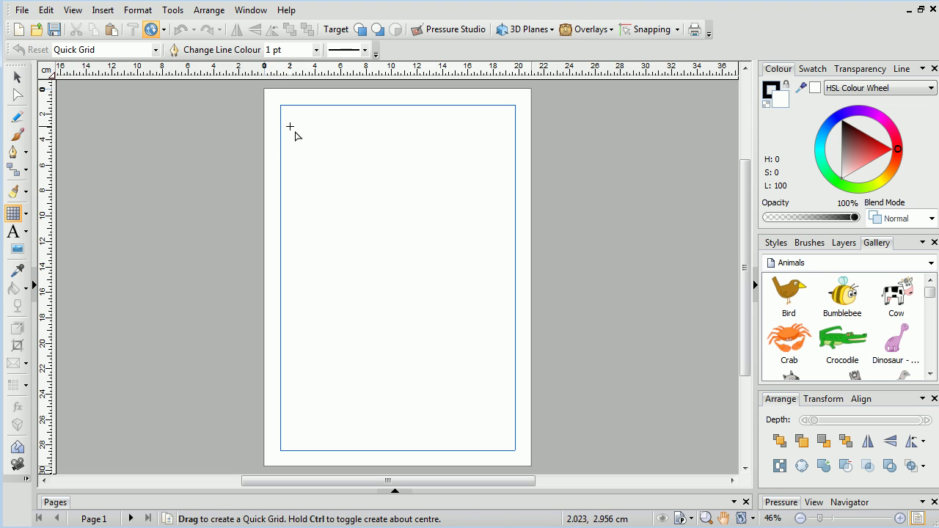
{"action": "left_click_drag", "start_coordinate": [291, 127], "coordinate": [522, 342]}
{"action": "scroll", "coordinate": [382, 231], "scroll_direction": "up", "scroll_amount": 2}
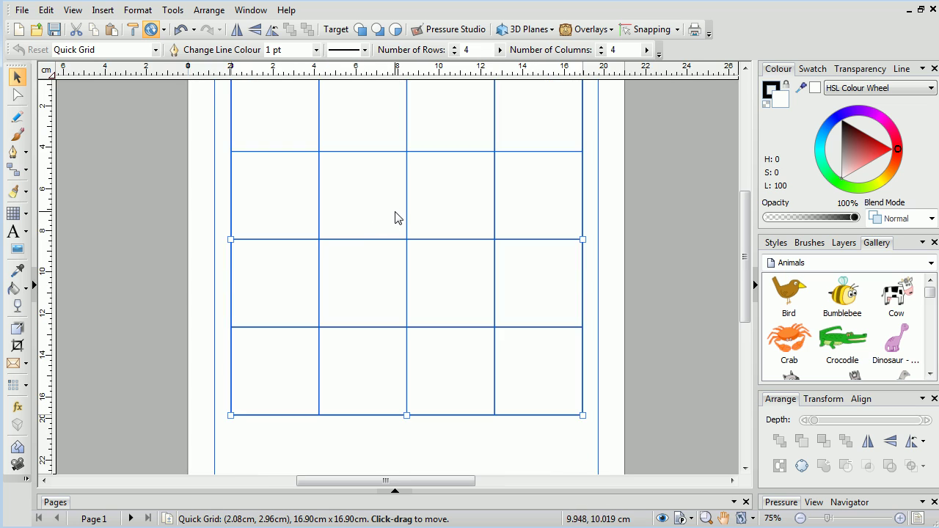
{"action": "scroll", "coordinate": [394, 213], "scroll_direction": "up", "scroll_amount": 1}
{"action": "left_click", "coordinate": [631, 254]}
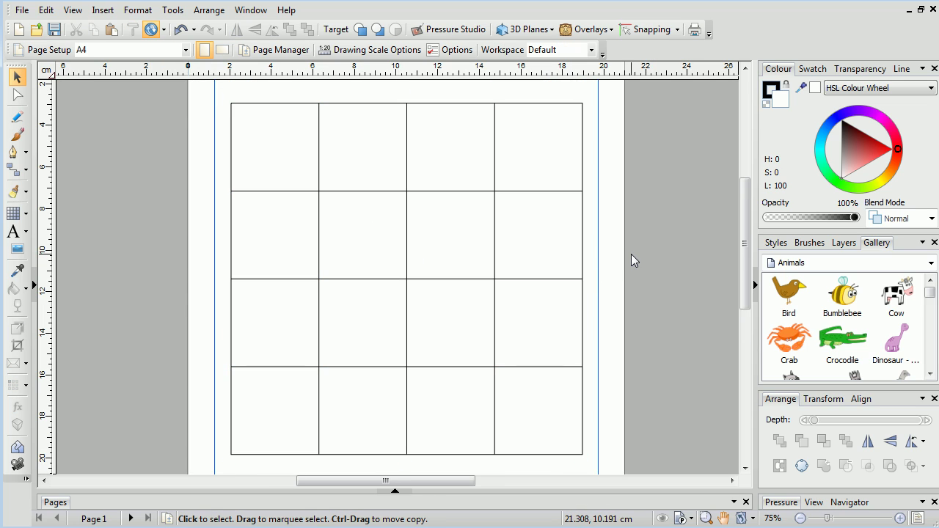
Flood fill the grid's top-right and bottom-left corner cells with light blue from the Mid Tones palette
{"action": "left_click", "coordinate": [11, 192]}
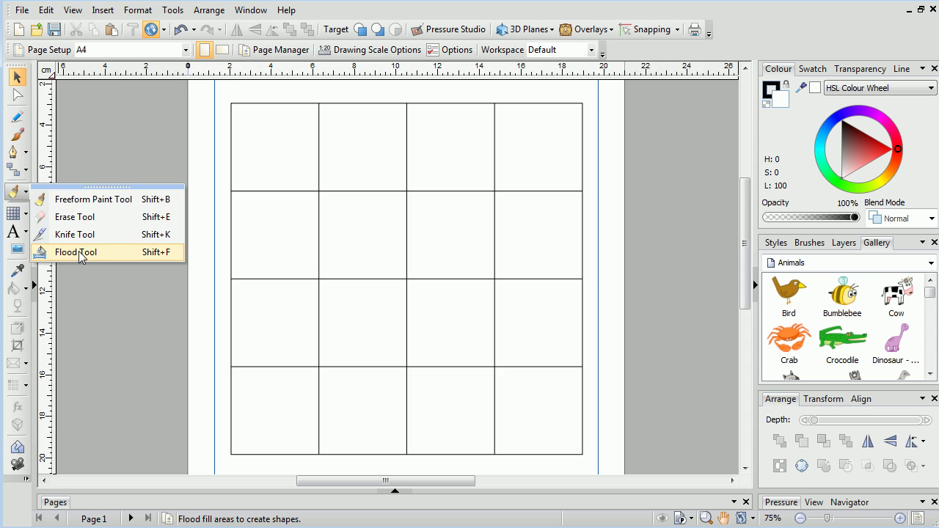
{"action": "left_click", "coordinate": [78, 252]}
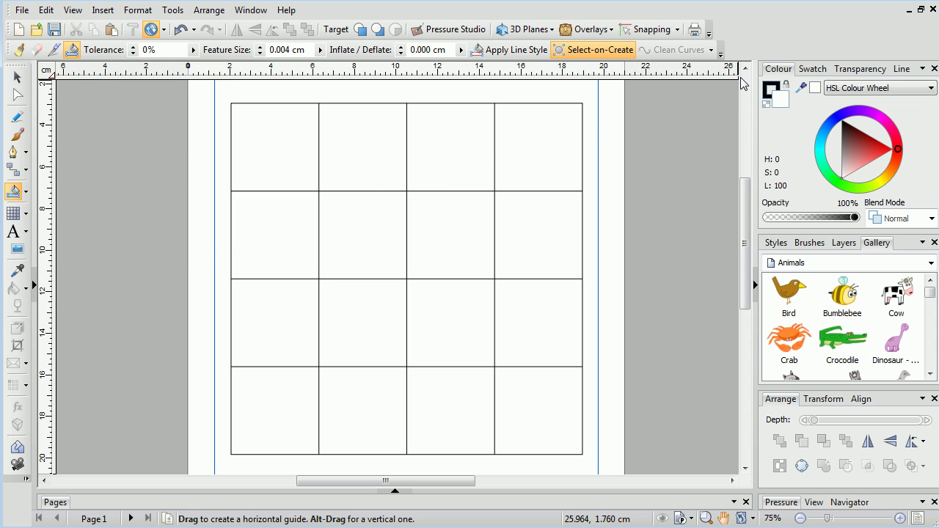
{"action": "left_click", "coordinate": [813, 69]}
{"action": "left_click", "coordinate": [844, 90]}
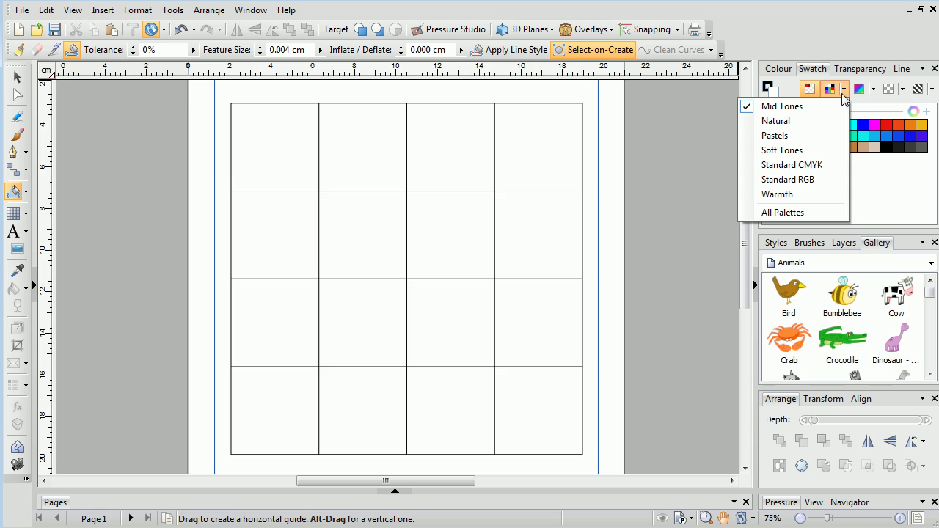
{"action": "left_click", "coordinate": [824, 109]}
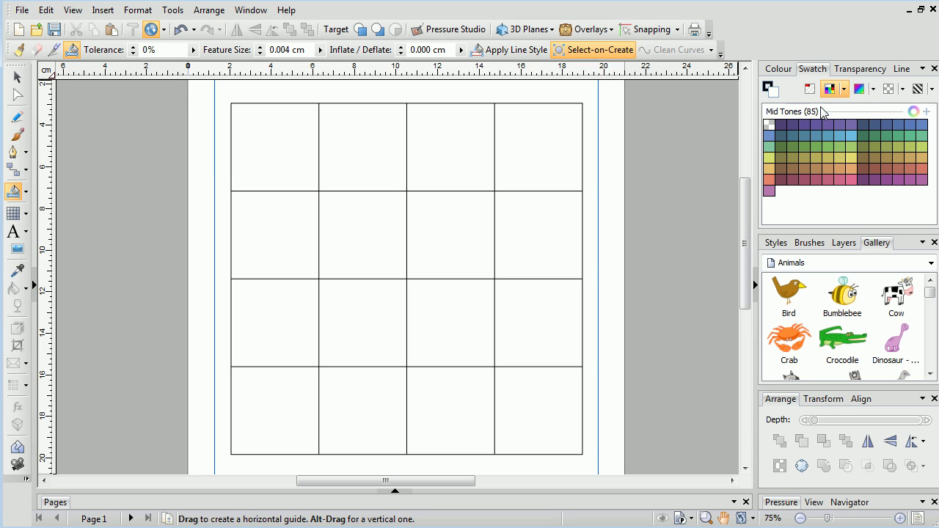
{"action": "left_click", "coordinate": [855, 135]}
{"action": "left_click", "coordinate": [539, 151]}
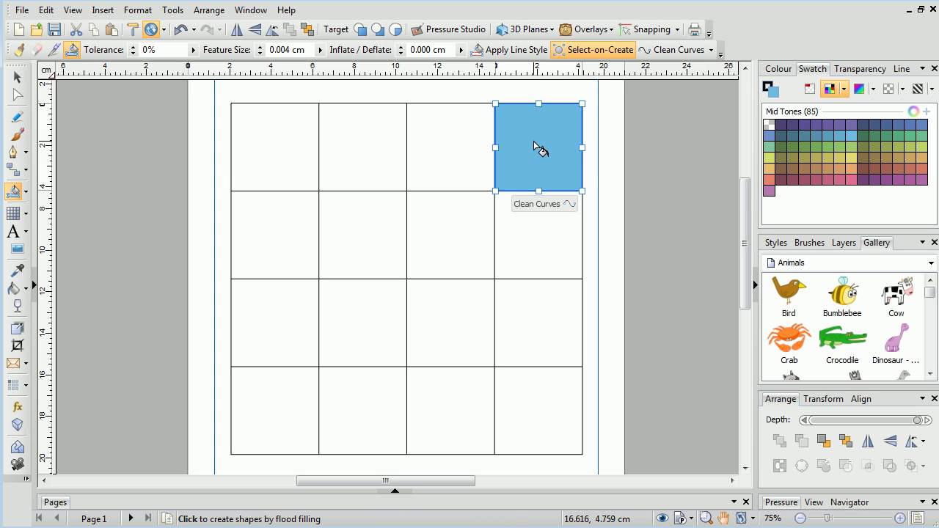
{"action": "left_click", "coordinate": [282, 426]}
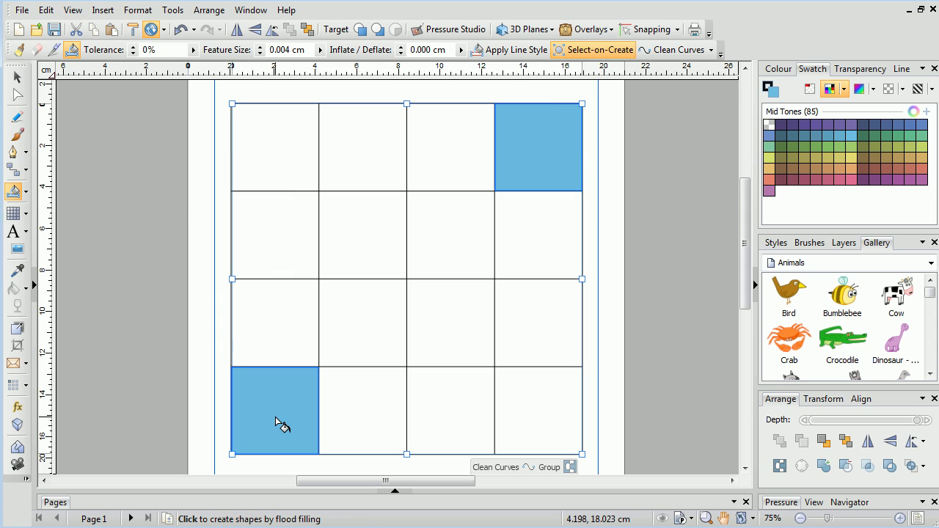
Turn off Select-on-Create and flood fill the grid's top-left and bottom-right corner cells with light orange
{"action": "left_click", "coordinate": [592, 51]}
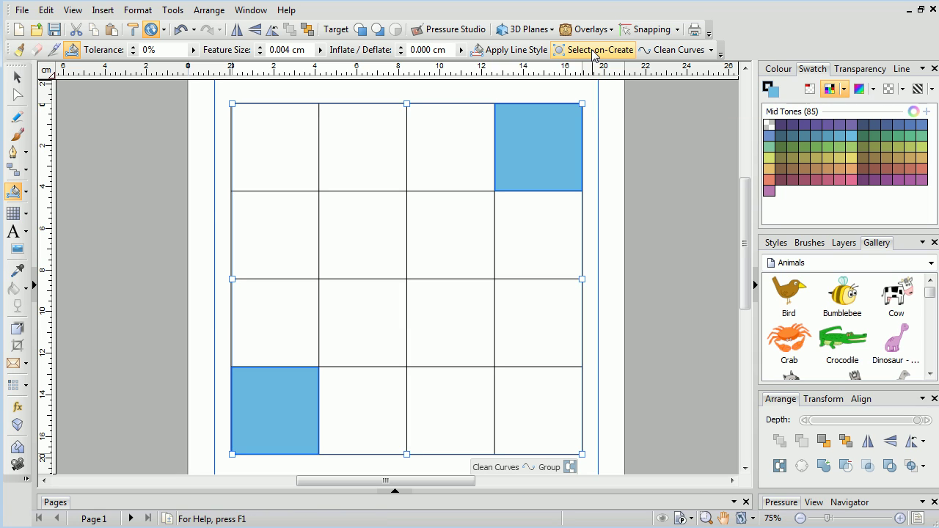
{"action": "left_click", "coordinate": [607, 175]}
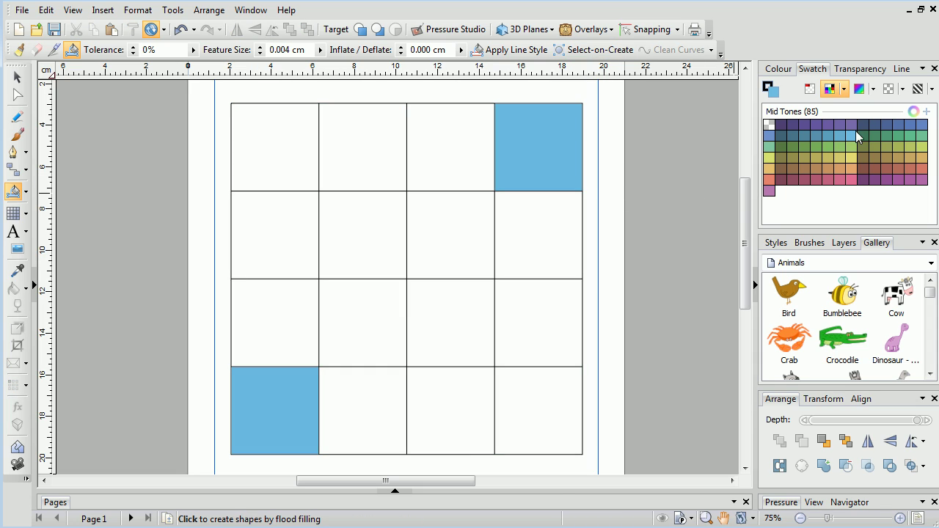
{"action": "left_click", "coordinate": [769, 167]}
{"action": "left_click", "coordinate": [285, 154]}
{"action": "left_click", "coordinate": [516, 394]}
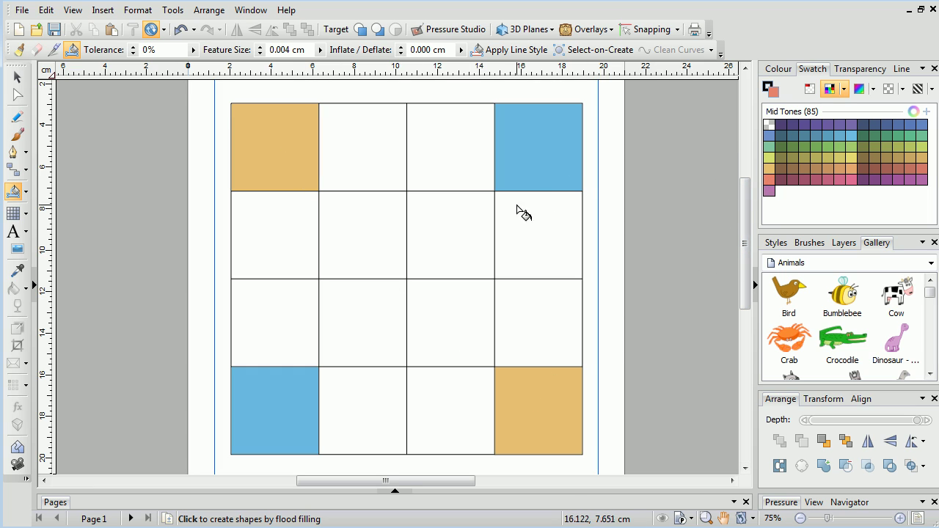
Flood fill the remaining grid cells with coral, green, yellow, purple and light green from the Mid Tones palette, repeating colours diagonally
{"action": "left_click", "coordinate": [467, 327]}
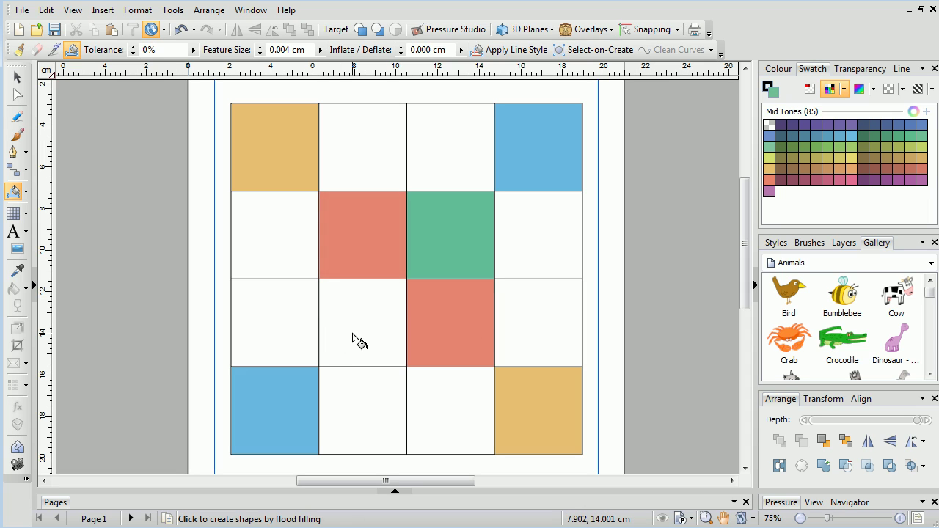
{"action": "left_click", "coordinate": [353, 336]}
{"action": "left_click", "coordinate": [536, 247]}
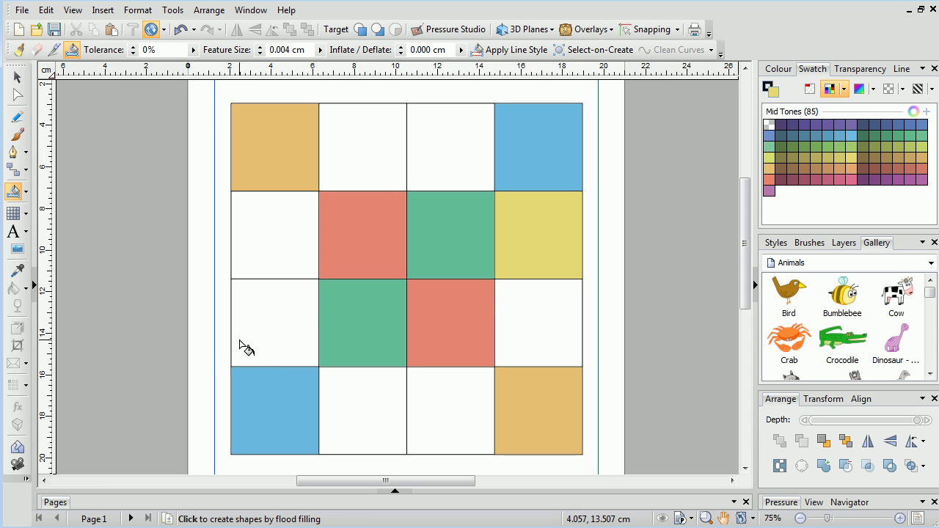
{"action": "left_click", "coordinate": [276, 345]}
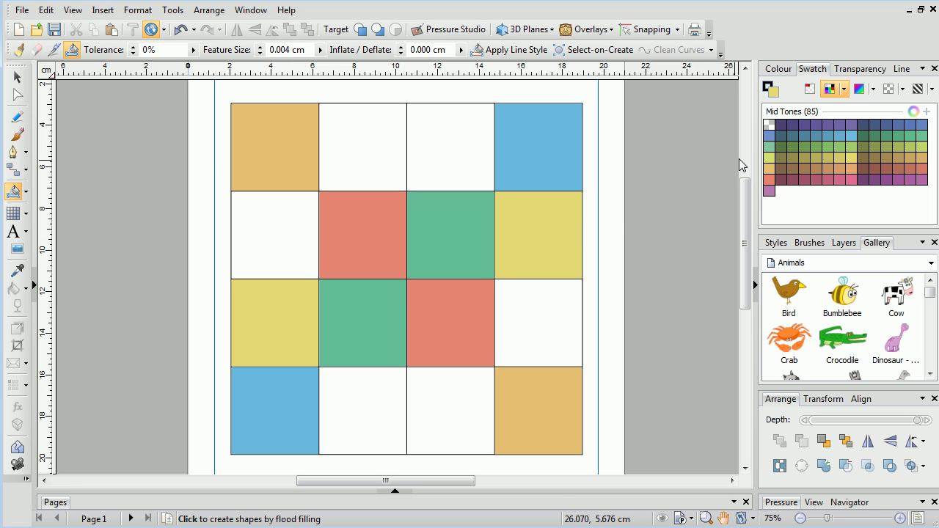
{"action": "left_click", "coordinate": [288, 243]}
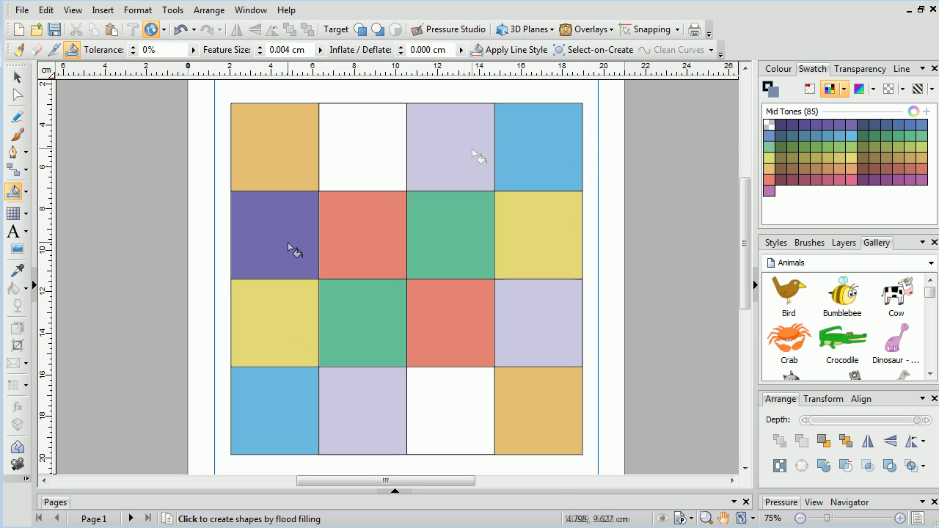
{"action": "left_click", "coordinate": [364, 172]}
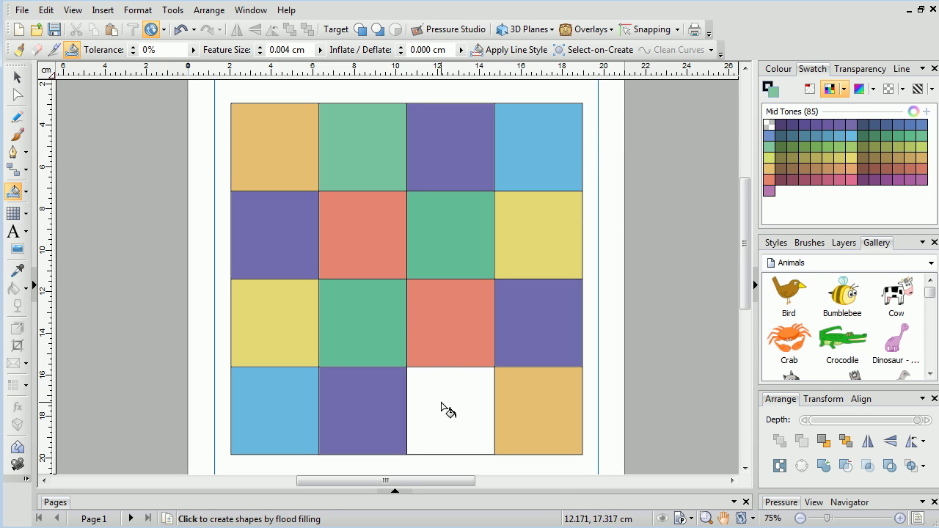
{"action": "left_click", "coordinate": [443, 405]}
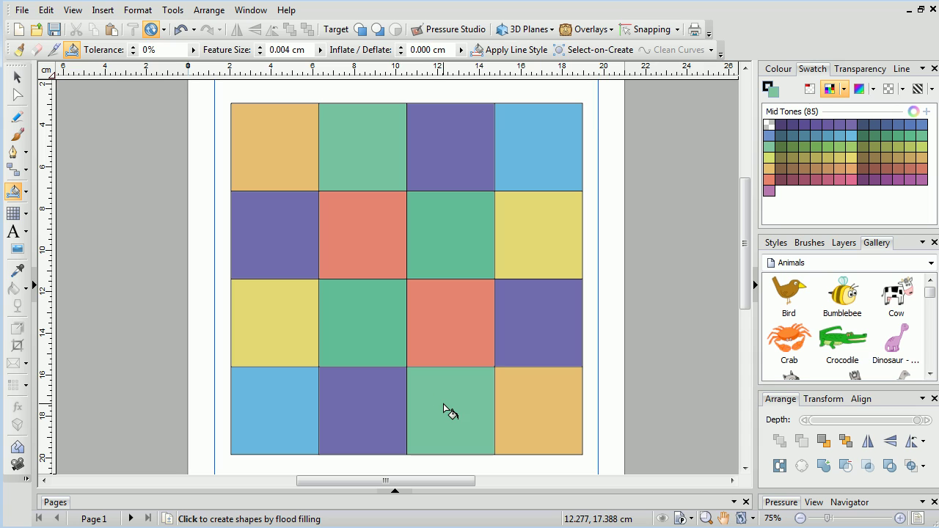
Select all the grid objects and apply the Drop Shadow, Bevel and Emboss, and Reflection filter effects to them
{"action": "scroll", "coordinate": [443, 404], "scroll_direction": "down", "scroll_amount": 1}
{"action": "scroll", "coordinate": [444, 404], "scroll_direction": "down", "scroll_amount": 1}
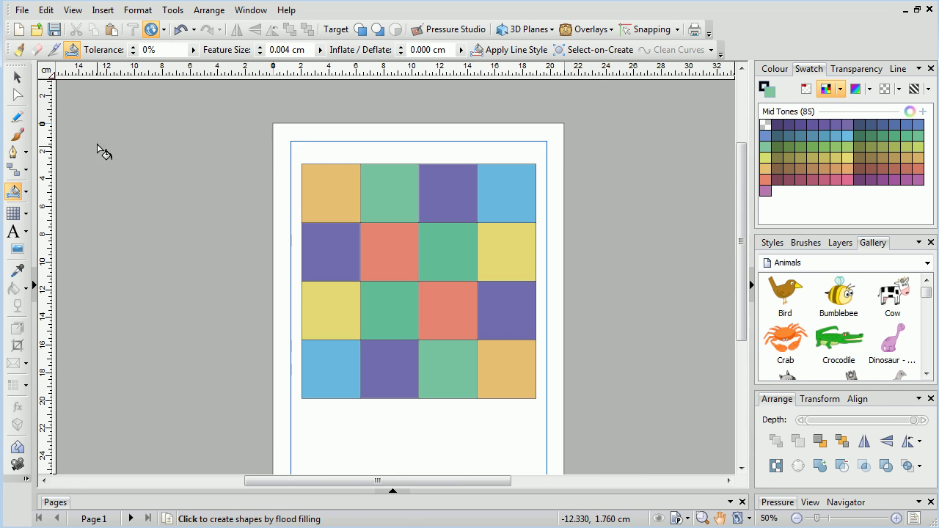
{"action": "left_click", "coordinate": [17, 76]}
{"action": "left_click_drag", "start_coordinate": [245, 135], "coordinate": [598, 432]}
{"action": "right_click", "coordinate": [449, 178]}
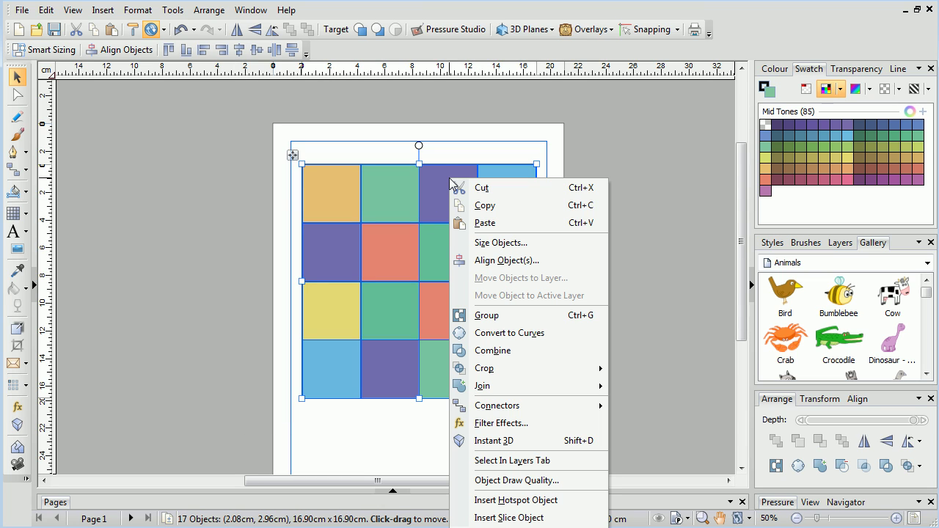
{"action": "left_click", "coordinate": [501, 421]}
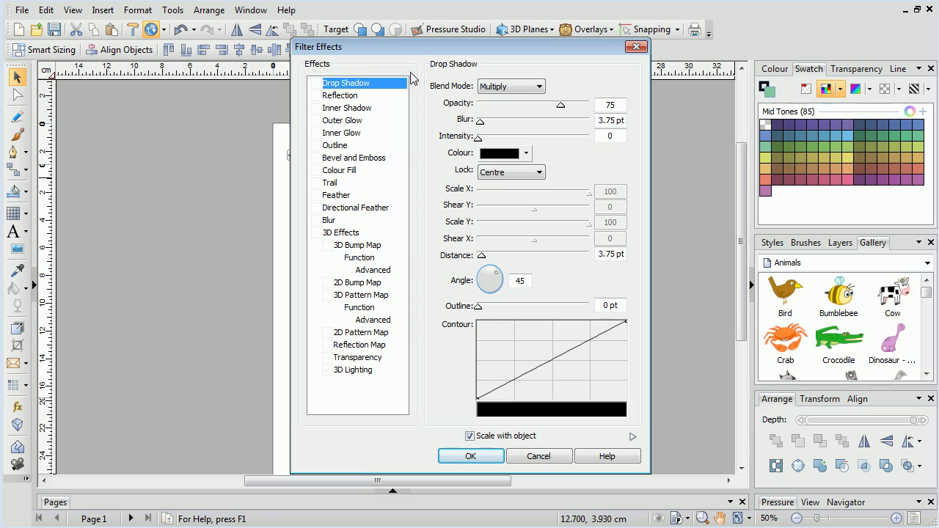
{"action": "left_click_drag", "start_coordinate": [348, 54], "coordinate": [611, 58]}
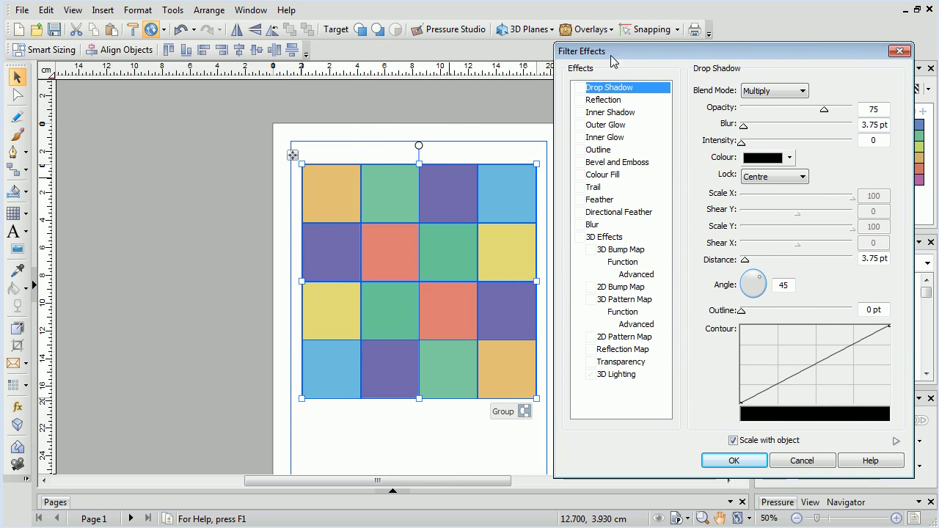
{"action": "left_click", "coordinate": [580, 88]}
{"action": "left_click", "coordinate": [580, 163]}
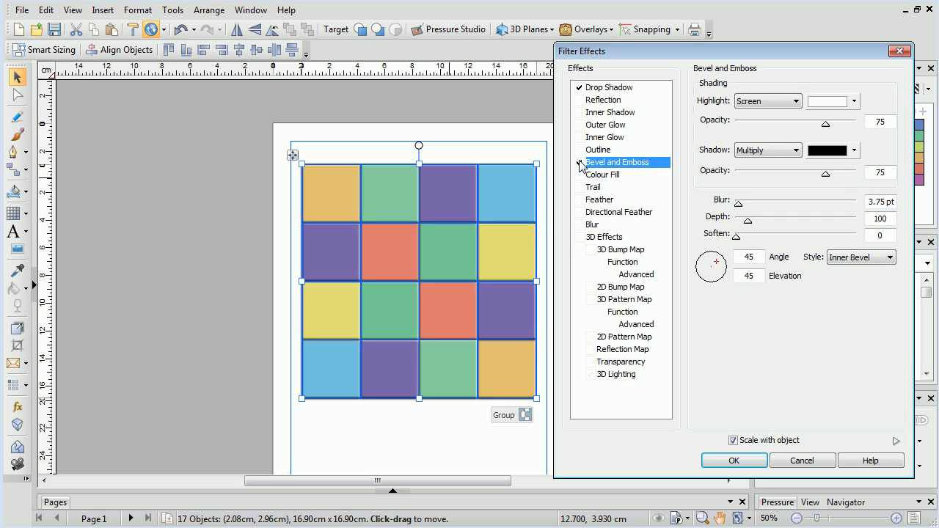
{"action": "left_click", "coordinate": [580, 101]}
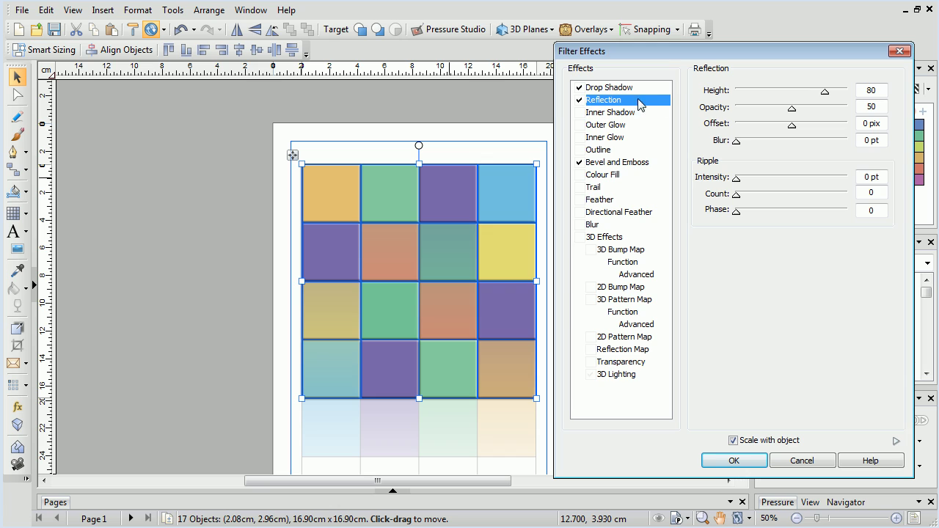
{"action": "left_click", "coordinate": [734, 460]}
{"action": "left_click_drag", "start_coordinate": [745, 157], "coordinate": [745, 204]}
{"action": "left_click", "coordinate": [685, 229]}
Select the whole coloured grid and delete it from the page
{"action": "left_click_drag", "start_coordinate": [266, 88], "coordinate": [599, 340]}
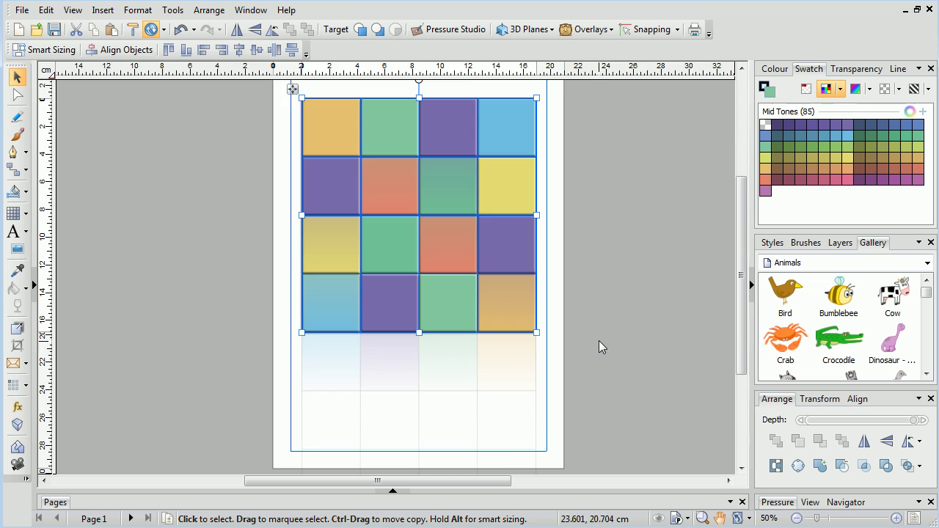
{"action": "key", "text": "Delete"}
Show the document colour palette, draw a Quick Grill shape about 14.8 cm square and shift it slightly towards the page's centre
{"action": "left_click", "coordinate": [806, 89]}
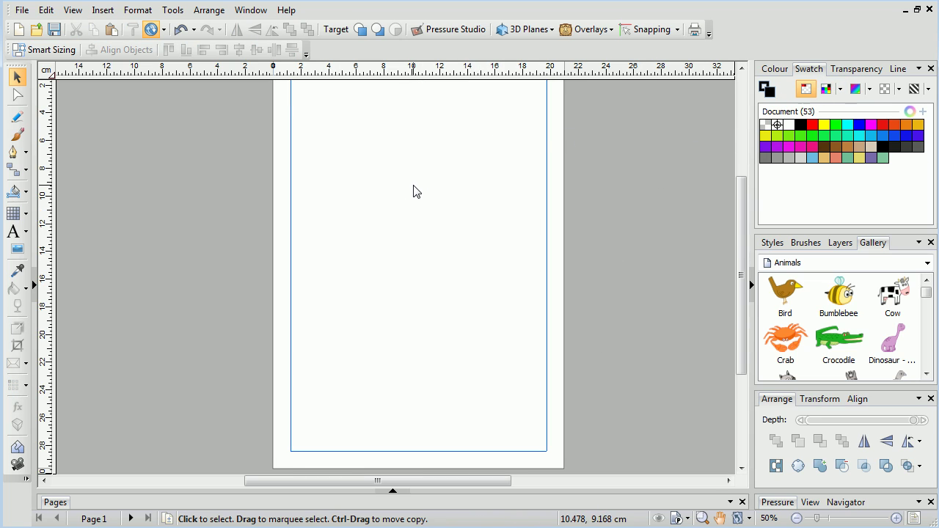
{"action": "left_click", "coordinate": [15, 214]}
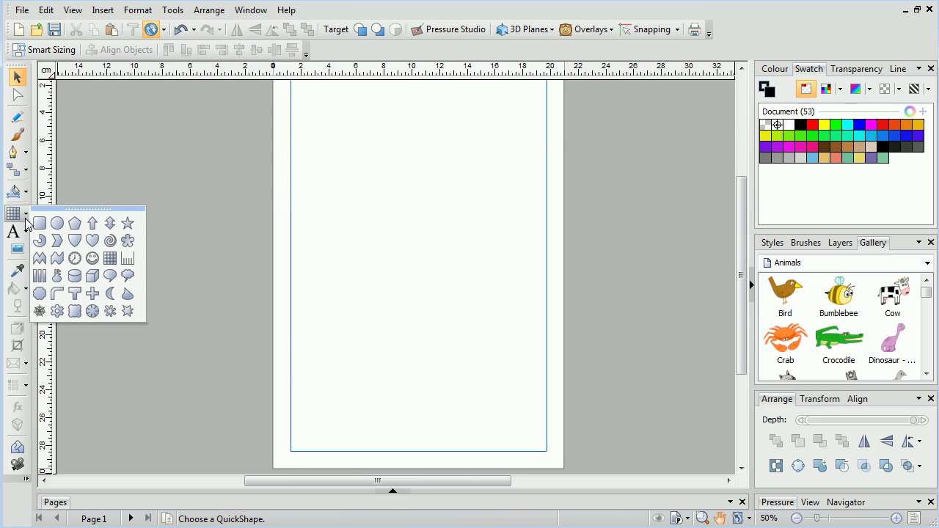
{"action": "left_click", "coordinate": [41, 277]}
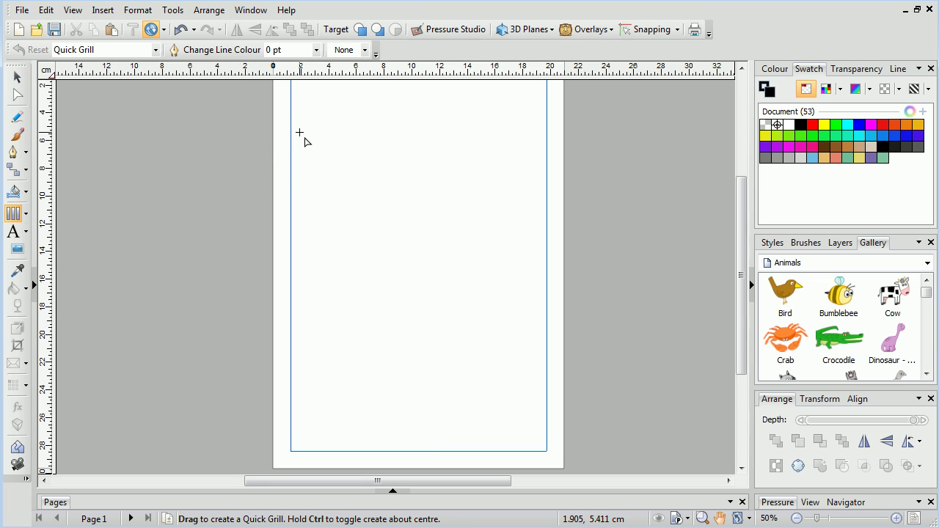
{"action": "left_click_drag", "start_coordinate": [299, 133], "coordinate": [507, 356]}
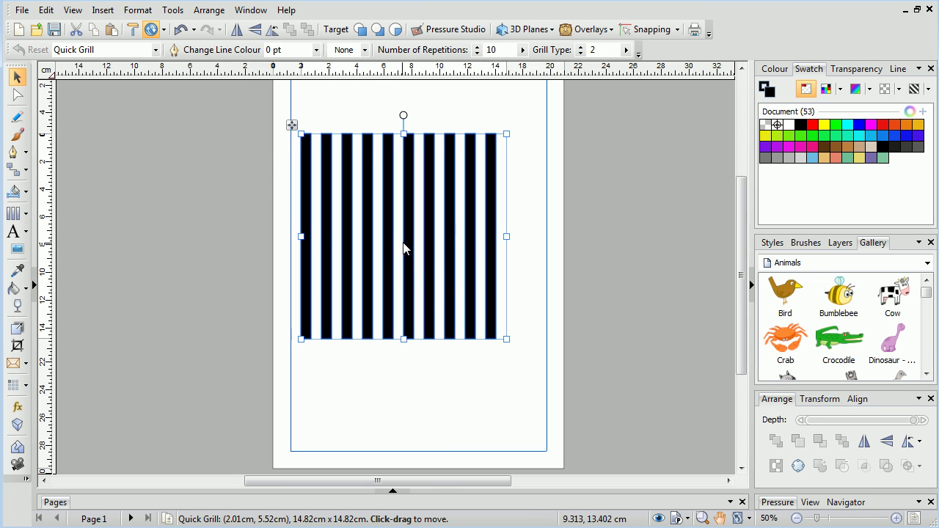
{"action": "left_click_drag", "start_coordinate": [403, 241], "coordinate": [425, 249]}
{"action": "left_click", "coordinate": [648, 309]}
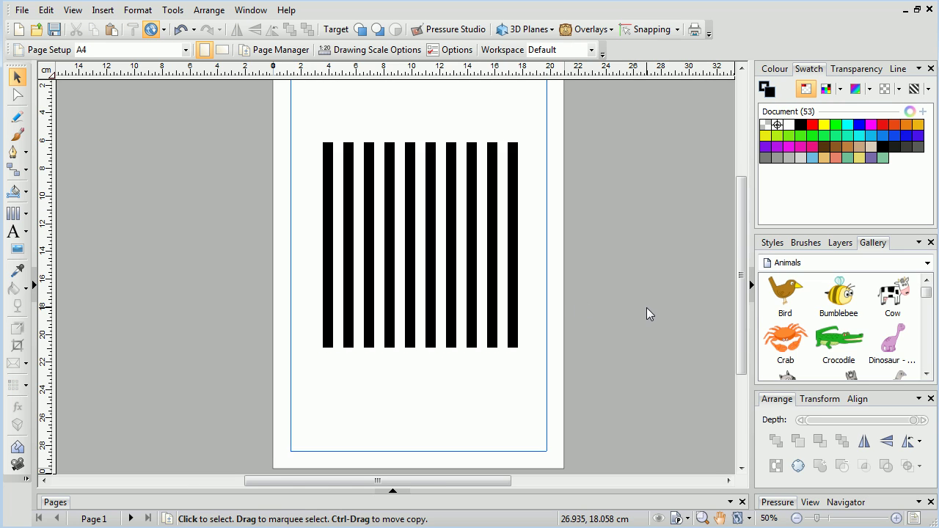
Load the Warmth palette and flood fill the grill's leftmost bar with dark red
{"action": "left_click", "coordinate": [840, 88]}
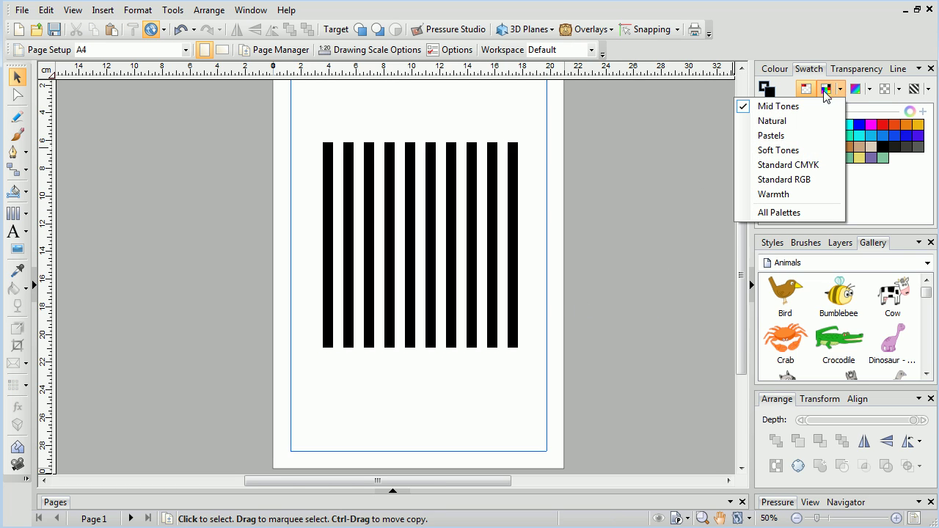
{"action": "left_click", "coordinate": [755, 194]}
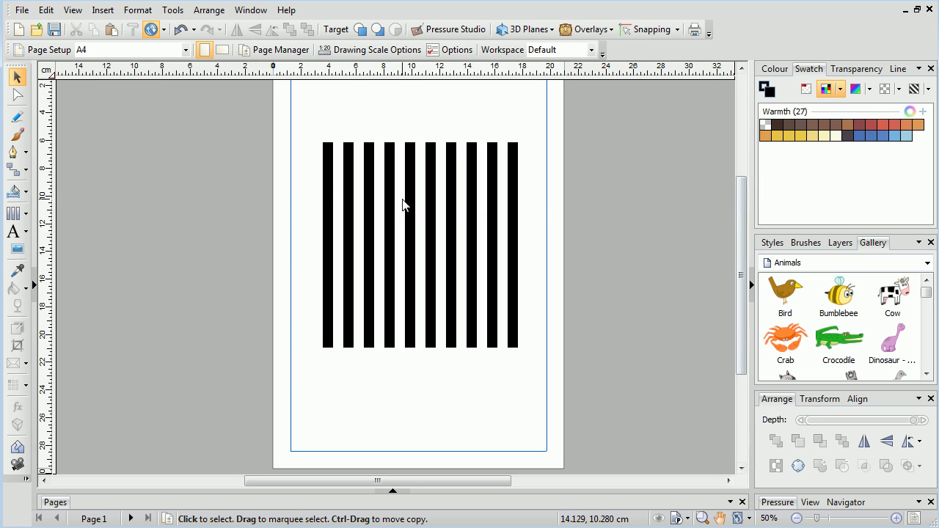
{"action": "left_click", "coordinate": [13, 191]}
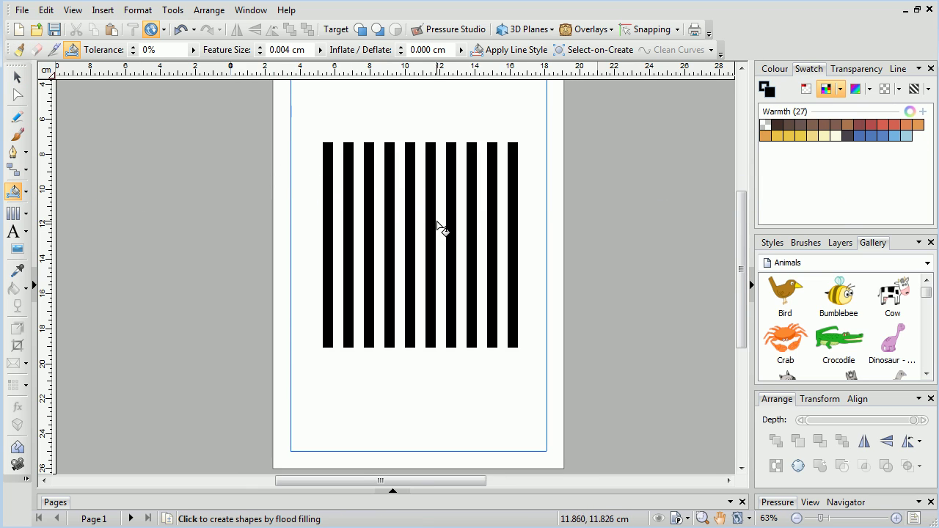
{"action": "scroll", "coordinate": [436, 227], "scroll_direction": "up", "scroll_amount": 2}
{"action": "left_click", "coordinate": [858, 126]}
{"action": "left_click", "coordinate": [278, 201]}
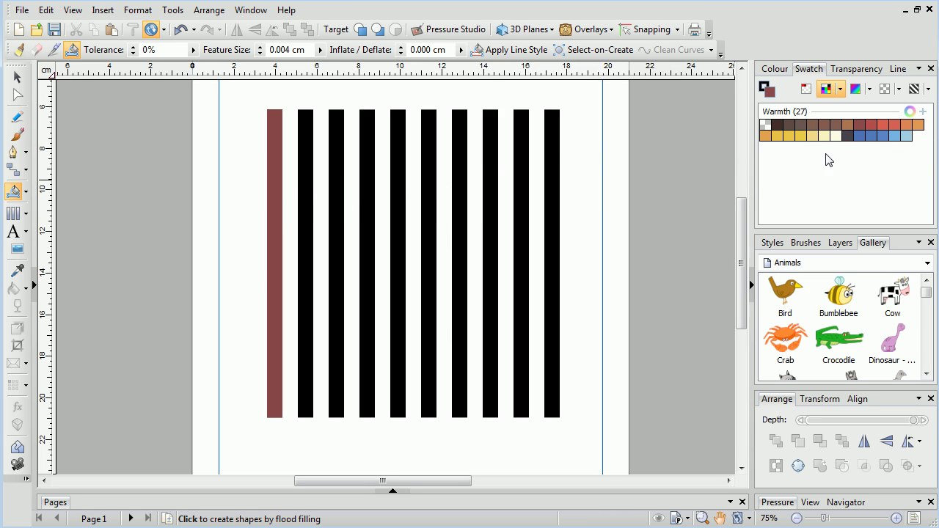
Flood fill the remaining grill bars from left to right with red, coral, orange and yellow Warmth colours, progressing from dark to light
{"action": "left_click", "coordinate": [301, 174]}
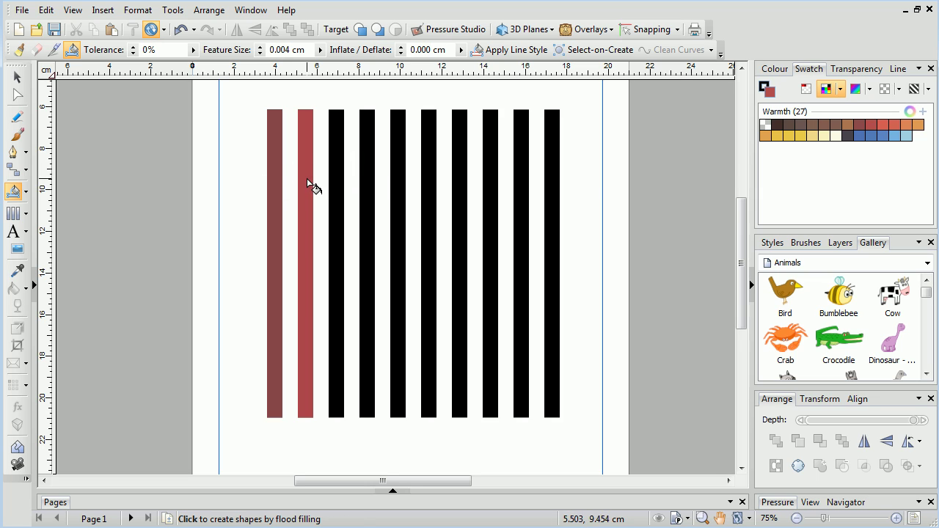
{"action": "left_click", "coordinate": [338, 174]}
{"action": "left_click", "coordinate": [368, 167]}
{"action": "left_click", "coordinate": [398, 159]}
{"action": "left_click", "coordinate": [429, 151]}
{"action": "left_click", "coordinate": [459, 153]}
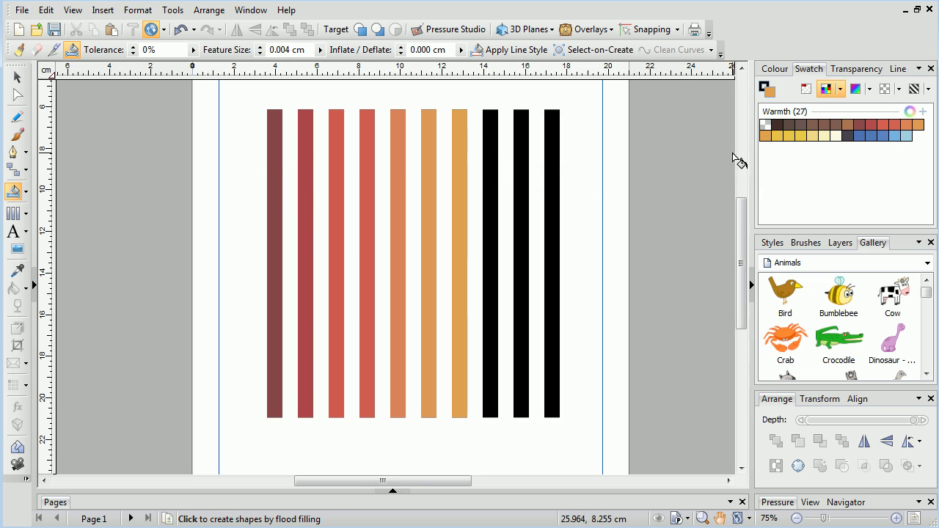
{"action": "left_click", "coordinate": [491, 154]}
{"action": "left_click", "coordinate": [521, 158]}
{"action": "left_click", "coordinate": [551, 161]}
Turn on snapping and enlarge the two central orange bars about their centres until they reach the top page margin
{"action": "key", "text": "F2"}
{"action": "scroll", "coordinate": [476, 305], "scroll_direction": "down", "scroll_amount": 1}
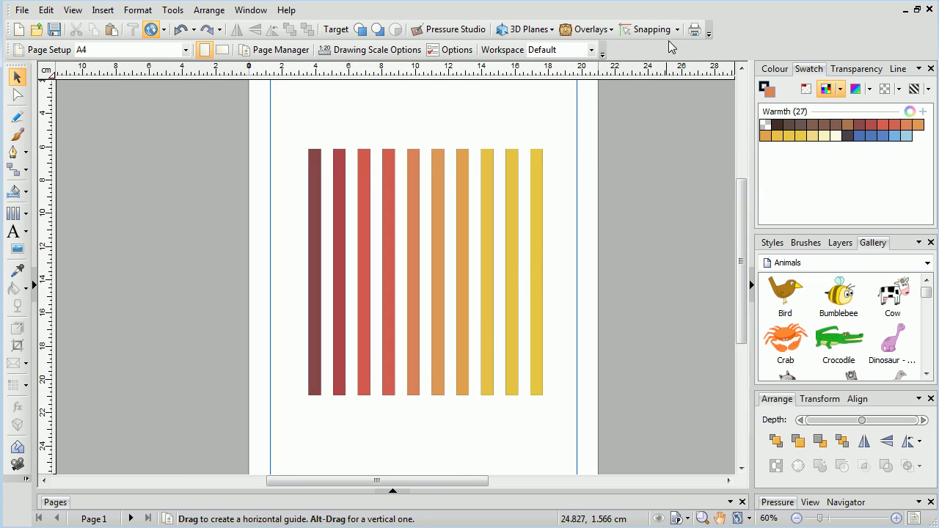
{"action": "left_click", "coordinate": [649, 28]}
{"action": "left_click", "coordinate": [438, 184]}
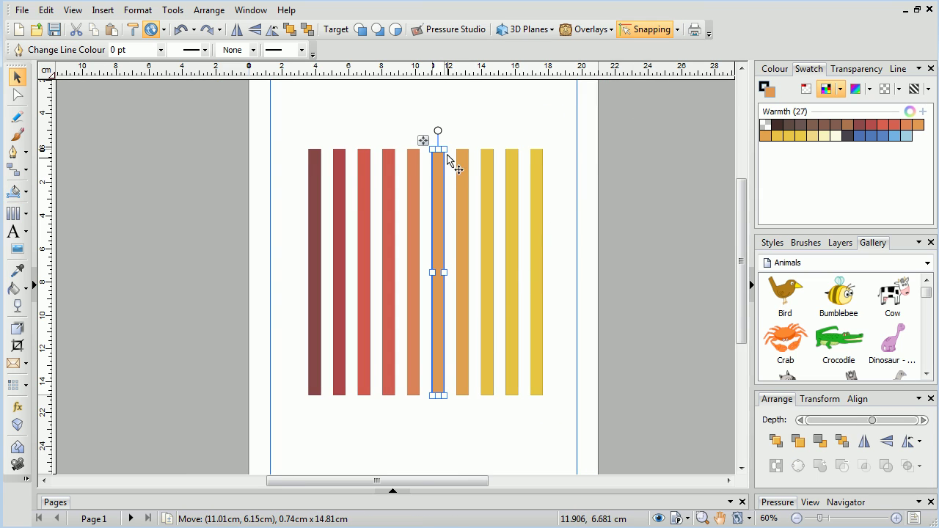
{"action": "left_click_drag", "start_coordinate": [446, 147], "coordinate": [496, 71]}
{"action": "scroll", "coordinate": [417, 232], "scroll_direction": "up", "scroll_amount": 1}
{"action": "left_click", "coordinate": [417, 232]}
{"action": "left_click_drag", "start_coordinate": [420, 189], "coordinate": [473, 109]}
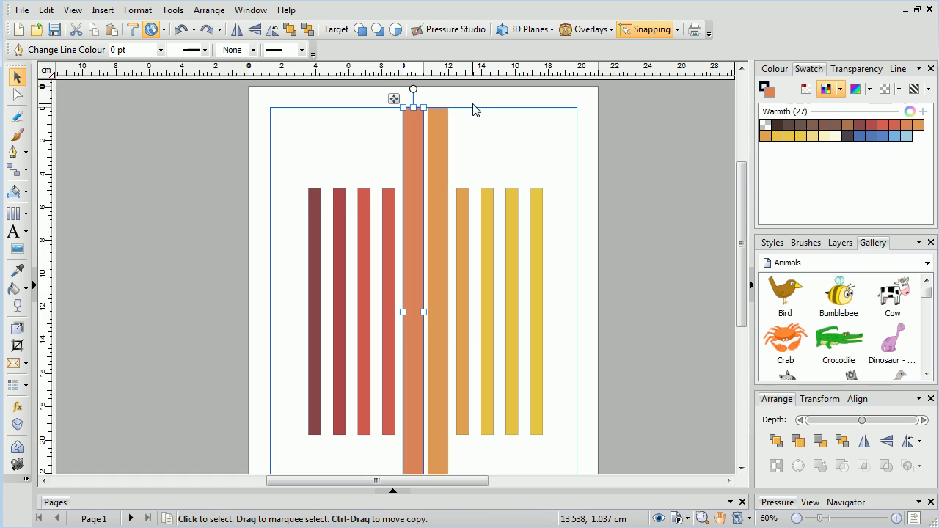
Enlarge the bars flanking the central pair about their centres, making each one shorter than its inner neighbour
{"action": "left_click", "coordinate": [461, 207]}
{"action": "left_click_drag", "start_coordinate": [468, 189], "coordinate": [509, 124]}
{"action": "left_click", "coordinate": [385, 192]}
{"action": "left_click_drag", "start_coordinate": [396, 185], "coordinate": [411, 140]}
{"action": "left_click", "coordinate": [364, 222]}
{"action": "left_click", "coordinate": [487, 213]}
{"action": "left_click_drag", "start_coordinate": [493, 188], "coordinate": [550, 155]}
Enlarge the outermost bars on both sides by progressively smaller amounts, then deselect them
{"action": "left_click", "coordinate": [512, 213]}
{"action": "left_click", "coordinate": [340, 216]}
{"action": "left_click_drag", "start_coordinate": [346, 189], "coordinate": [374, 155]}
{"action": "left_click", "coordinate": [535, 219]}
{"action": "left_click_drag", "start_coordinate": [542, 189], "coordinate": [562, 169]}
{"action": "left_click_drag", "start_coordinate": [323, 190], "coordinate": [341, 169]}
{"action": "key", "text": "Escape"}
{"action": "scroll", "coordinate": [518, 363], "scroll_direction": "down", "scroll_amount": 1}
{"action": "scroll", "coordinate": [518, 363], "scroll_direction": "down", "scroll_amount": 1}
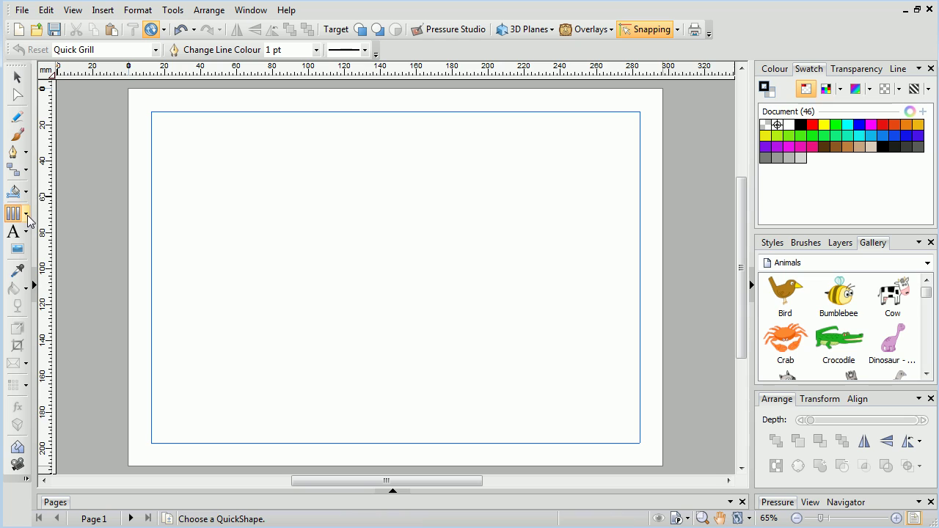
Draw a Quick ZigZag shape about 142.3 mm square on the landscape page
{"action": "left_click", "coordinate": [28, 216]}
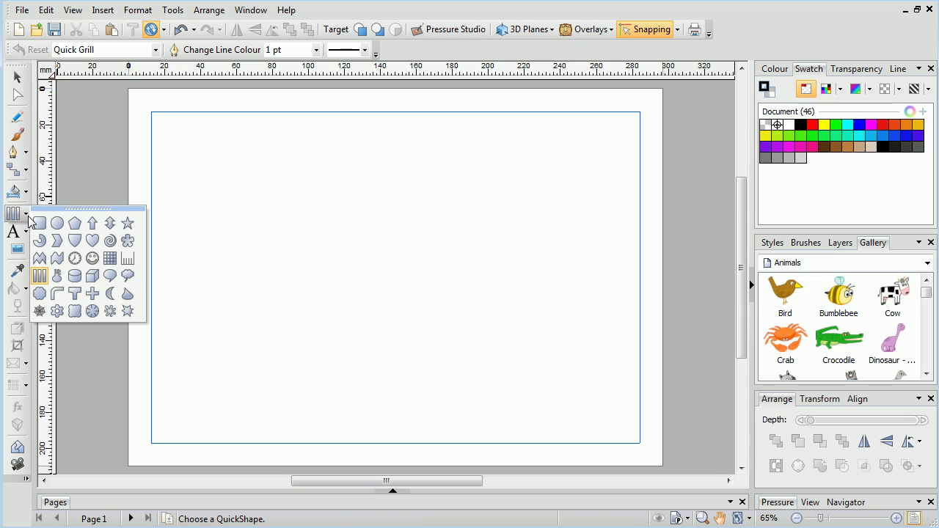
{"action": "left_click", "coordinate": [41, 260]}
{"action": "left_click_drag", "start_coordinate": [298, 145], "coordinate": [554, 404]}
{"action": "key", "text": "F2"}
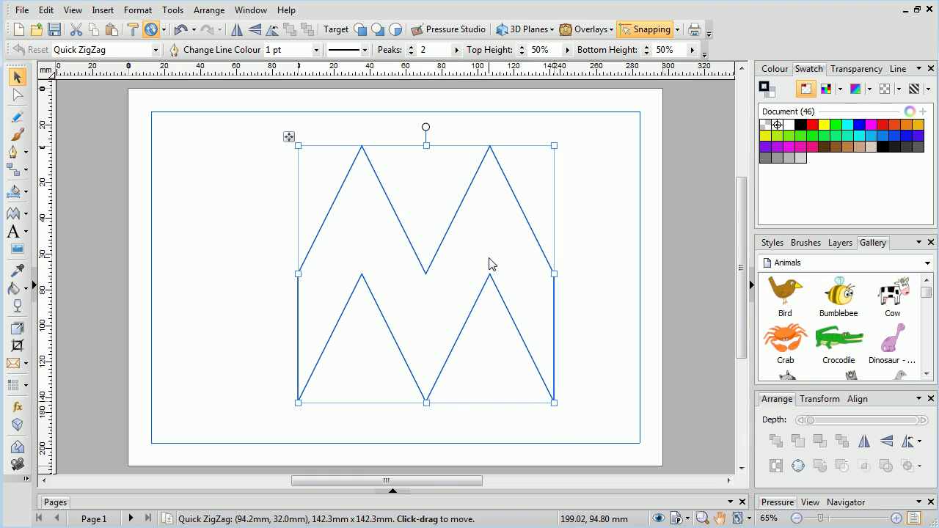
Draw two vertical Pen tool lines joining each upper peak of the zigzag to the lower peak beneath it
{"action": "left_click", "coordinate": [14, 152]}
{"action": "scroll", "coordinate": [371, 161], "scroll_direction": "up", "scroll_amount": 10}
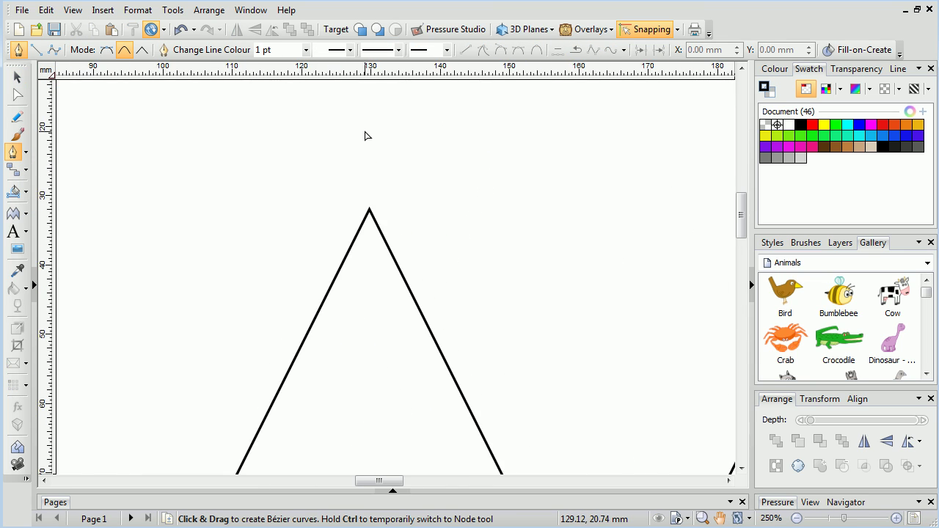
{"action": "scroll", "coordinate": [361, 221], "scroll_direction": "up", "scroll_amount": 3}
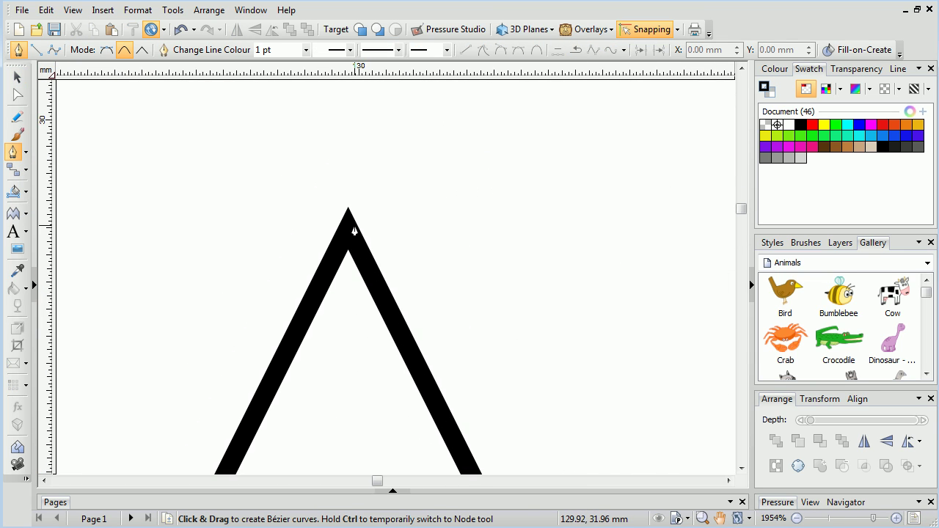
{"action": "scroll", "coordinate": [348, 348], "scroll_direction": "down", "scroll_amount": 6}
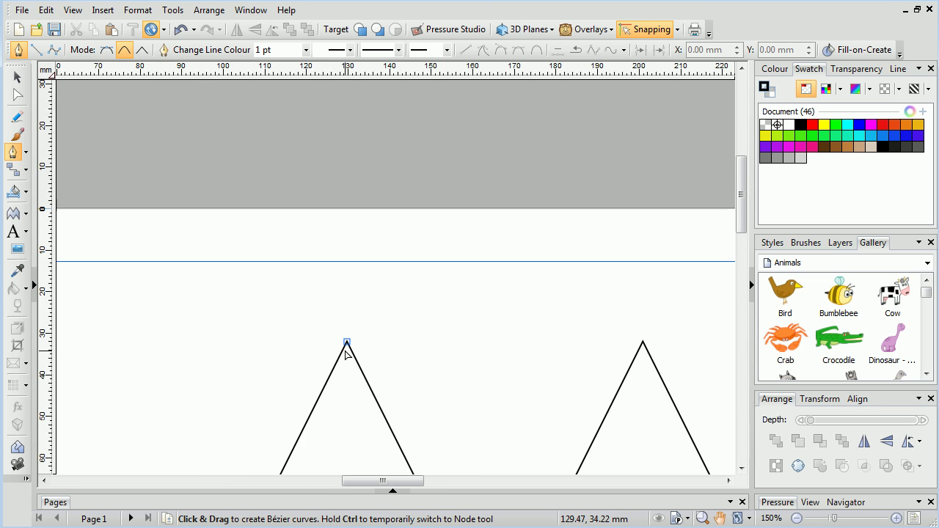
{"action": "scroll", "coordinate": [345, 325], "scroll_direction": "up", "scroll_amount": 10}
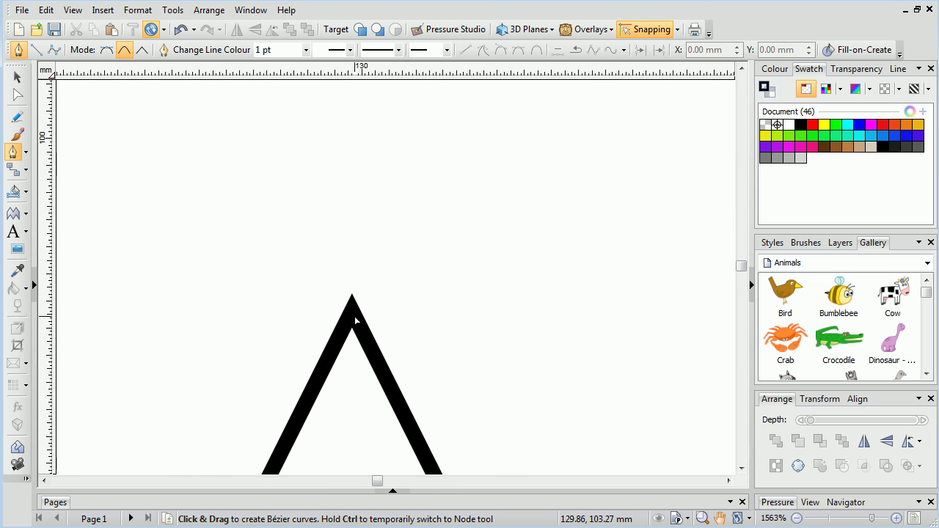
{"action": "scroll", "coordinate": [350, 308], "scroll_direction": "down", "scroll_amount": 12}
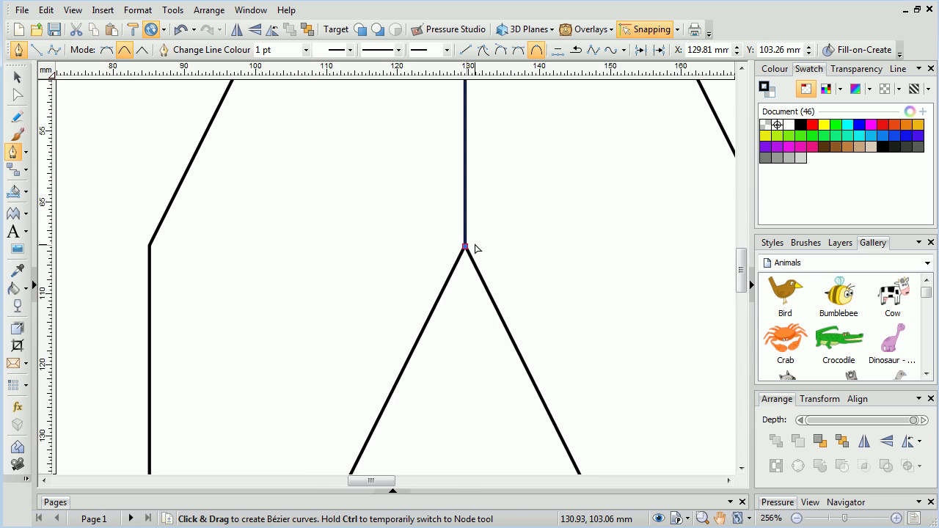
{"action": "scroll", "coordinate": [384, 121], "scroll_direction": "up", "scroll_amount": 12}
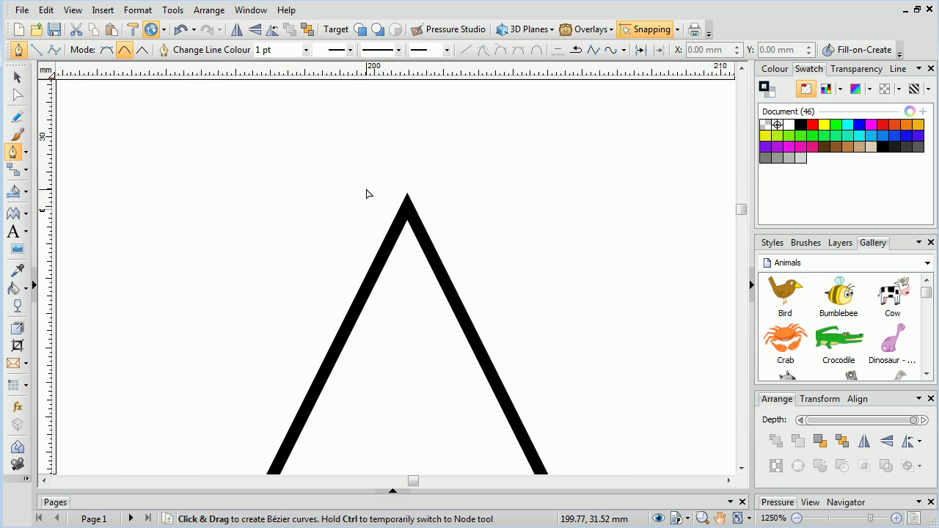
{"action": "scroll", "coordinate": [387, 318], "scroll_direction": "down", "scroll_amount": 5}
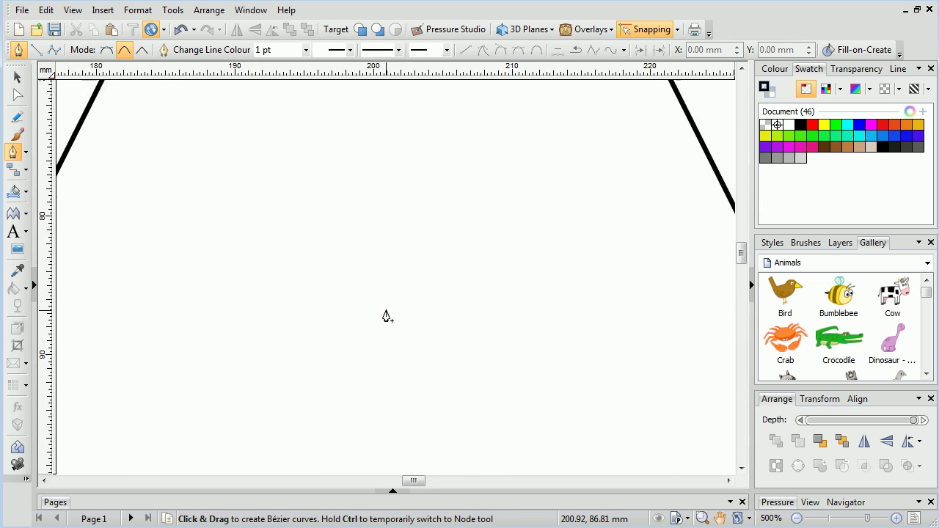
{"action": "scroll", "coordinate": [390, 176], "scroll_direction": "up", "scroll_amount": 5}
{"action": "left_click", "coordinate": [384, 220]}
{"action": "key", "text": "ctrl+0"}
Flood fill the zigzag's left section orange, middle section pale green and right section blue using the Natural palette
{"action": "left_click", "coordinate": [14, 191]}
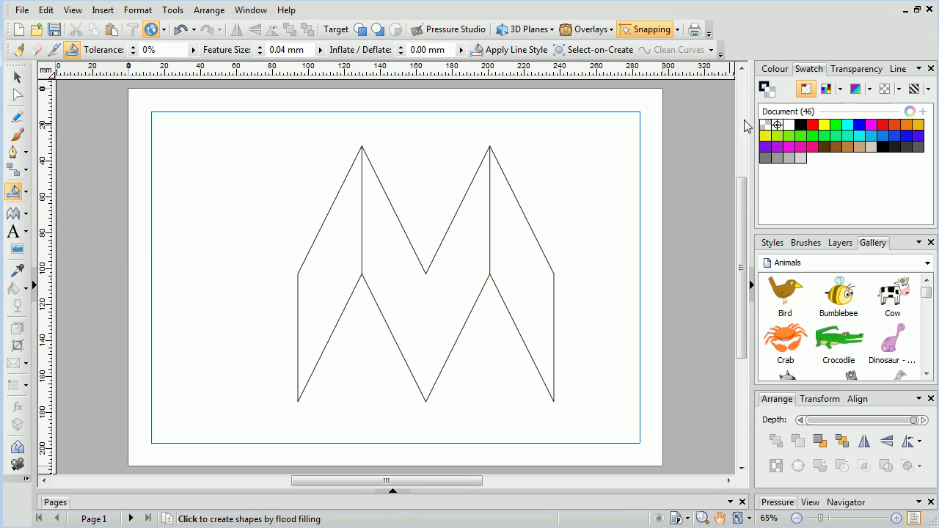
{"action": "left_click", "coordinate": [840, 89]}
{"action": "left_click", "coordinate": [814, 122]}
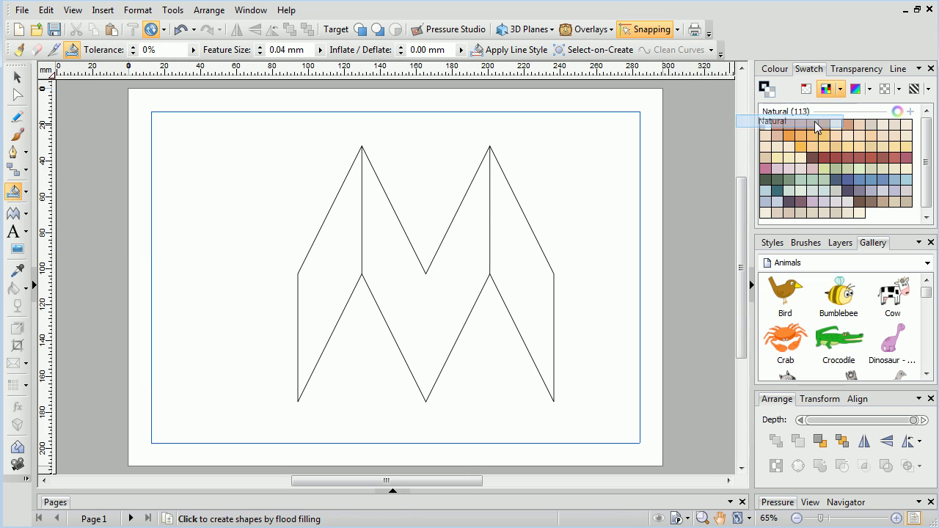
{"action": "left_click", "coordinate": [788, 137]}
{"action": "left_click", "coordinate": [334, 269]}
{"action": "left_click", "coordinate": [333, 269]}
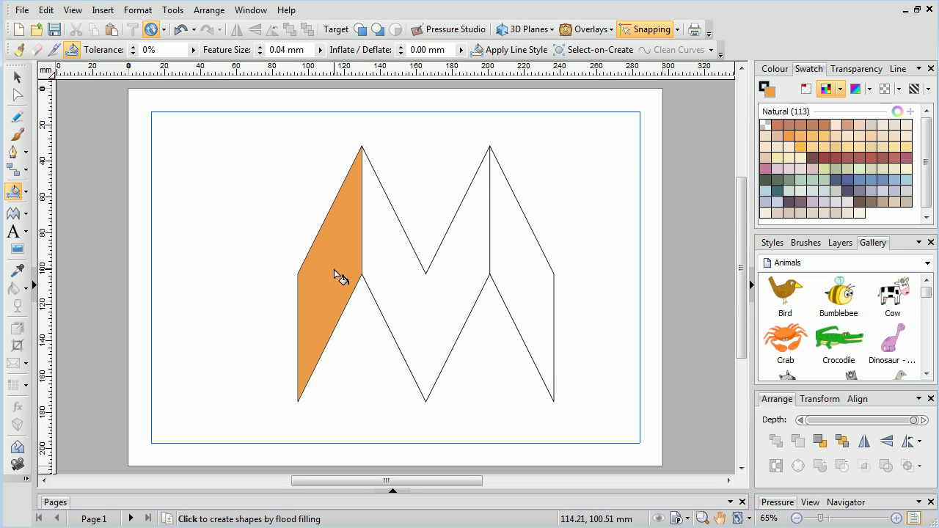
{"action": "left_click", "coordinate": [462, 283]}
{"action": "left_click", "coordinate": [900, 181]}
{"action": "left_click", "coordinate": [525, 266]}
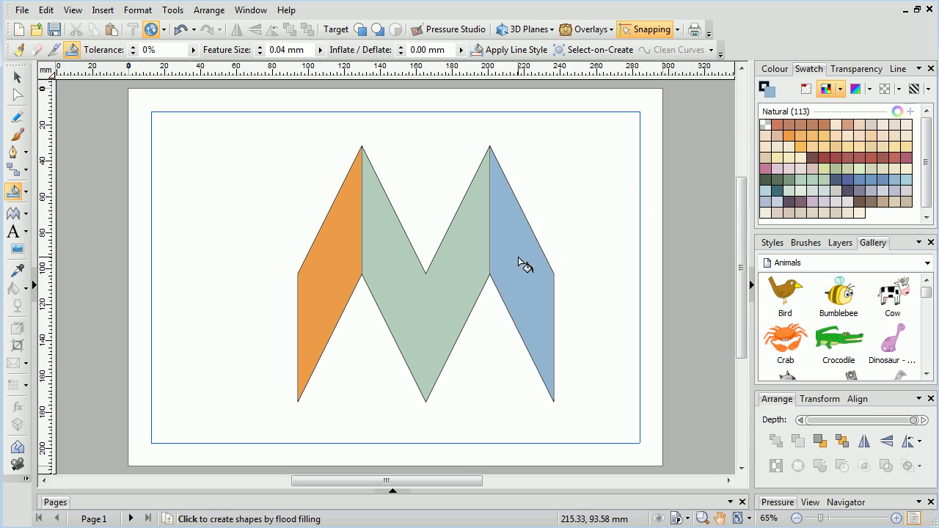
{"action": "key", "text": "F2"}
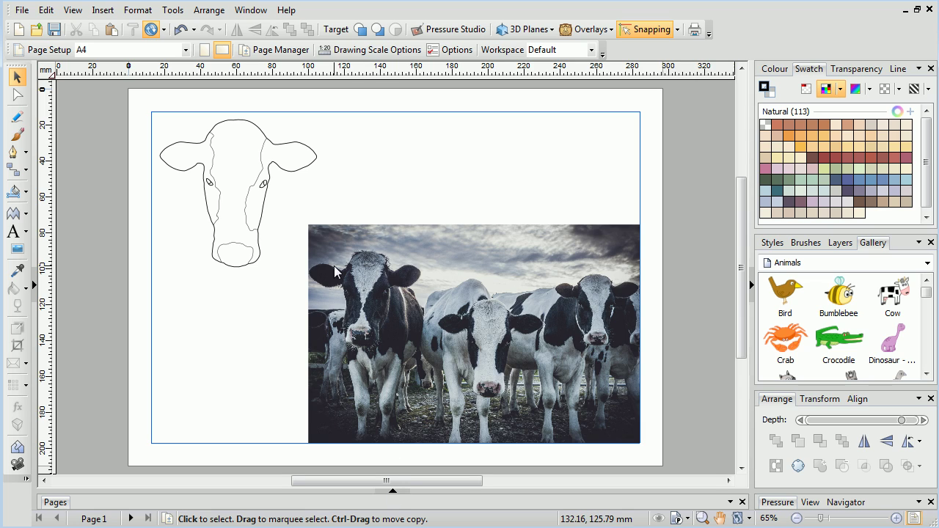
Examine the cow head outline and the inner curves that divide its face into areas
{"action": "scroll", "coordinate": [185, 149], "scroll_direction": "up", "scroll_amount": 3}
{"action": "scroll", "coordinate": [206, 154], "scroll_direction": "up", "scroll_amount": 1}
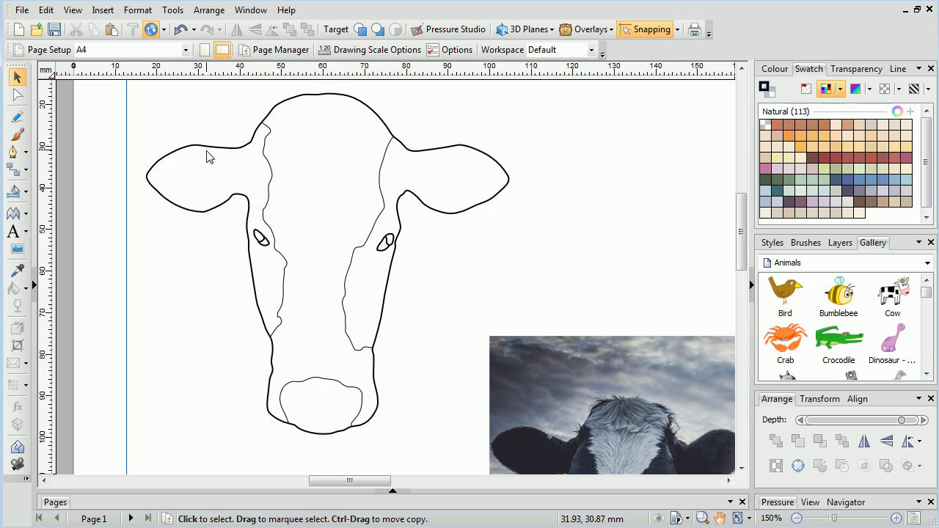
{"action": "left_click", "coordinate": [308, 101]}
{"action": "left_click", "coordinate": [381, 174]}
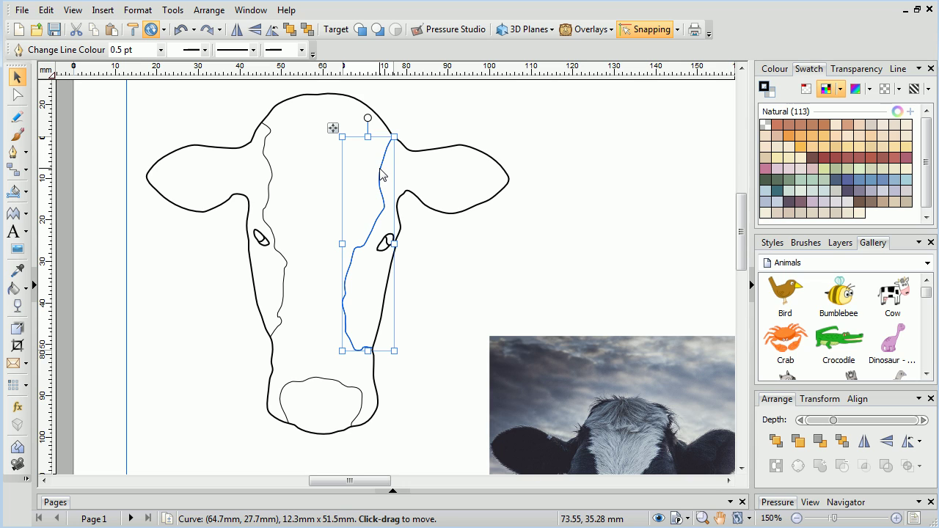
{"action": "key", "text": "ctrl+0"}
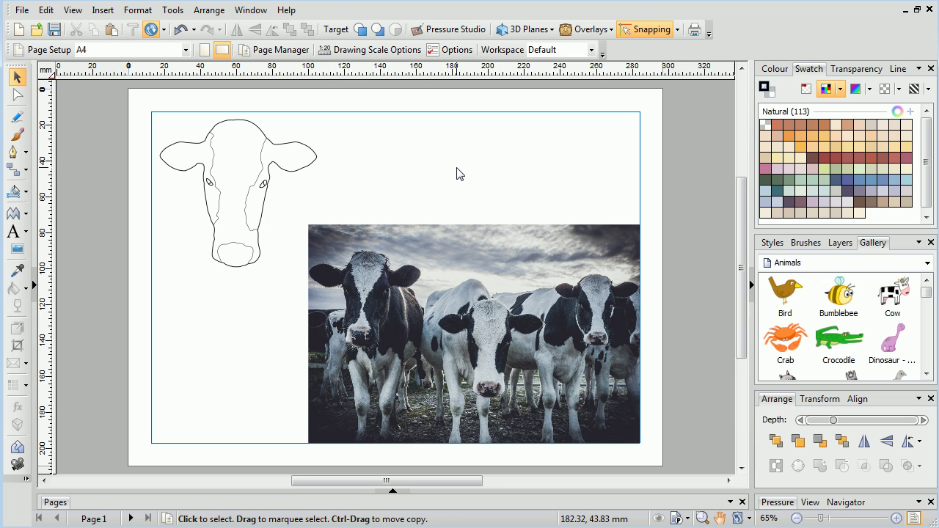
Generate a palette from the cow photo with the Medium profile, clearing the document palette, and display the Document swatches
{"action": "left_click", "coordinate": [488, 305]}
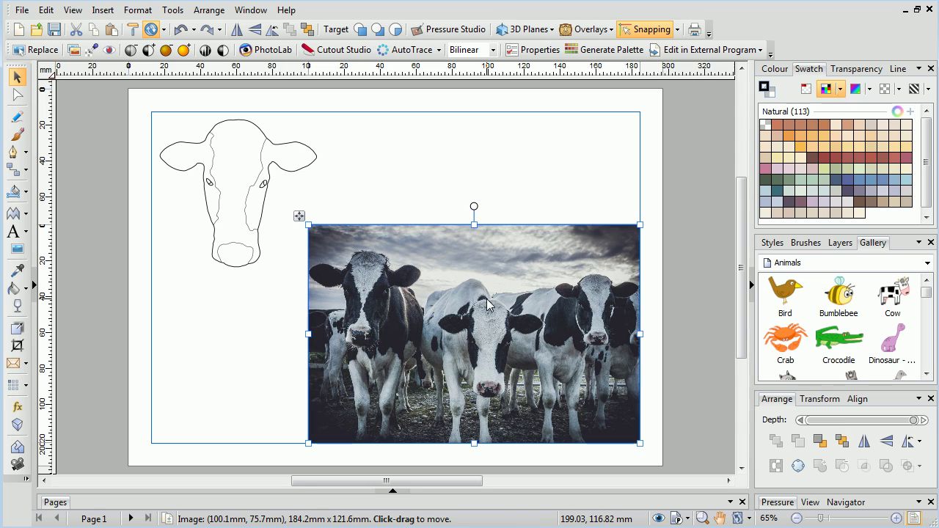
{"action": "left_click", "coordinate": [581, 51]}
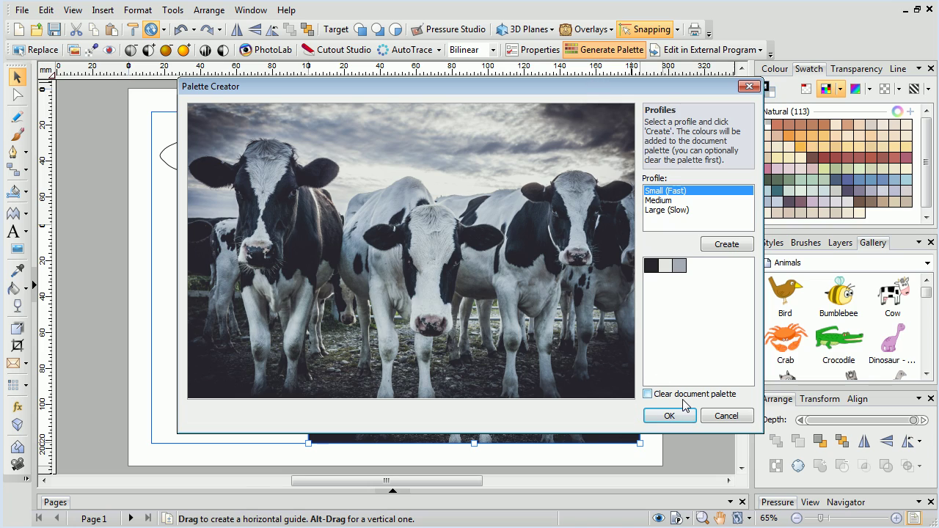
{"action": "left_click", "coordinate": [668, 200]}
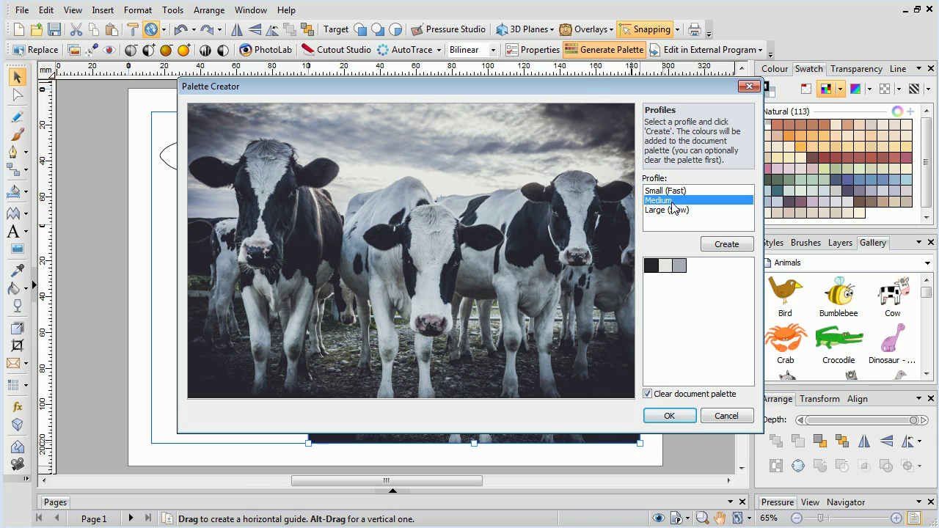
{"action": "left_click", "coordinate": [715, 241]}
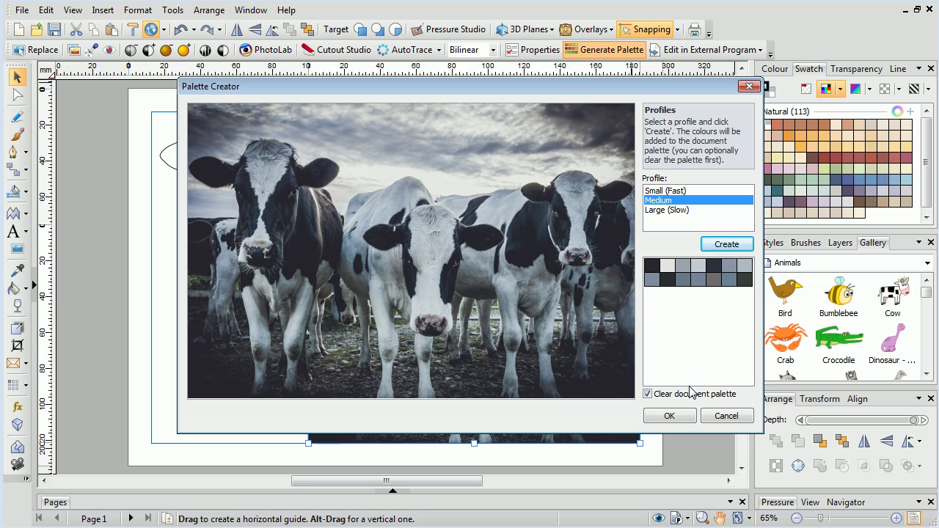
{"action": "left_click", "coordinate": [684, 416]}
{"action": "left_click", "coordinate": [804, 89]}
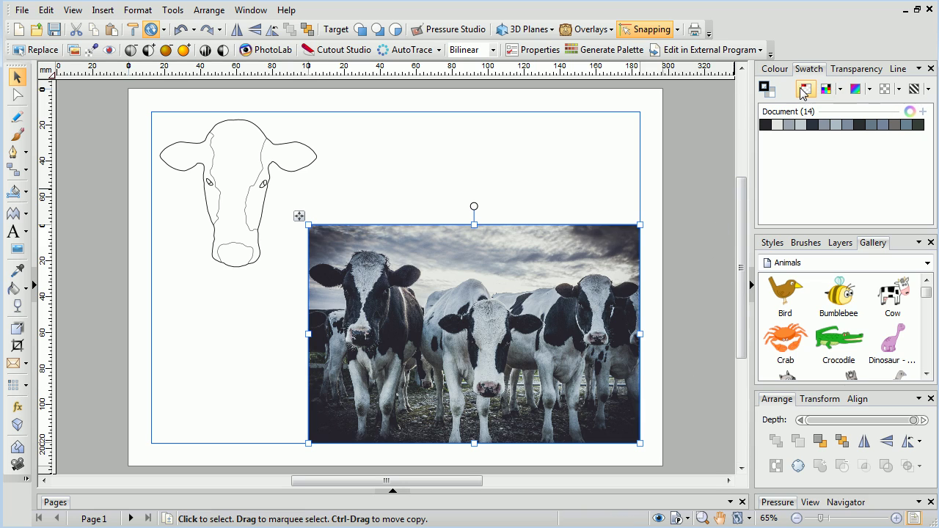
Flood fill the cow head's ears and side patches dark navy and the central face pale grey using the document palette
{"action": "left_click", "coordinate": [409, 153]}
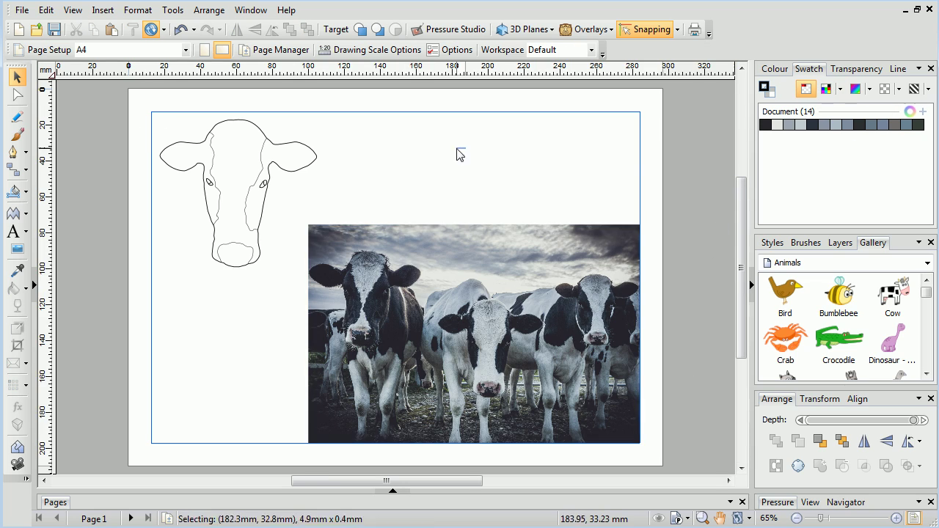
{"action": "scroll", "coordinate": [180, 143], "scroll_direction": "up", "scroll_amount": 3}
{"action": "left_click", "coordinate": [13, 192]}
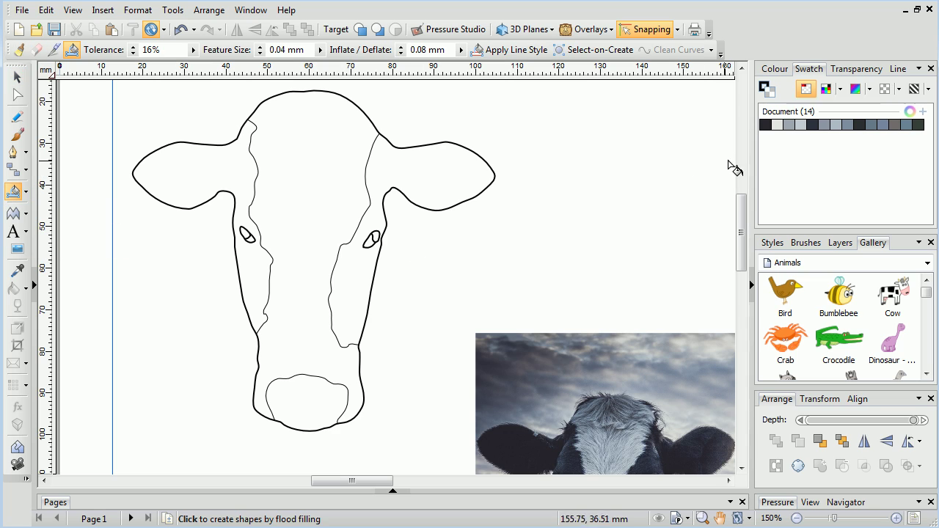
{"action": "left_click", "coordinate": [373, 199]}
{"action": "left_click", "coordinate": [253, 277]}
{"action": "left_click", "coordinate": [301, 178]}
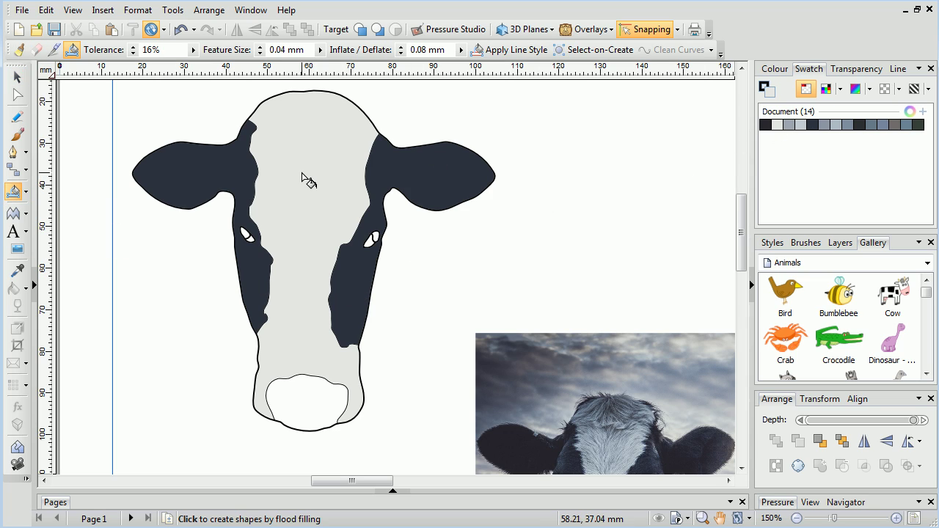
Flood fill the cow's muzzle brownish grey and an eye near-black using the document palette
{"action": "left_click", "coordinate": [895, 124]}
{"action": "left_click", "coordinate": [308, 400]}
{"action": "scroll", "coordinate": [314, 260], "scroll_direction": "up", "scroll_amount": 3}
{"action": "left_click_drag", "start_coordinate": [267, 181], "coordinate": [340, 216]}
{"action": "left_click", "coordinate": [861, 126]}
{"action": "left_click", "coordinate": [557, 249]}
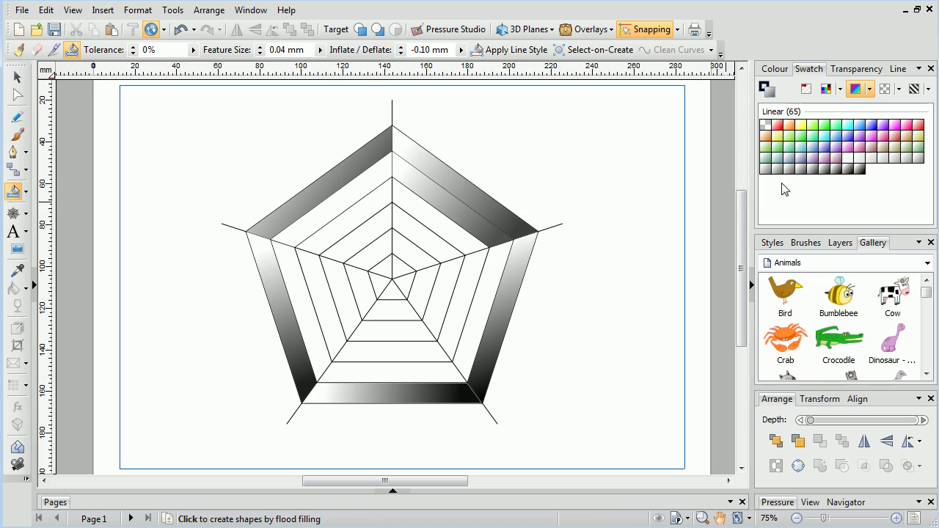
Flood fill the four empty sections of the pentagonal web's second ring from the outside with a light grey linear gradient
{"action": "left_click", "coordinate": [493, 270]}
{"action": "left_click", "coordinate": [392, 372]}
{"action": "left_click", "coordinate": [307, 312]}
{"action": "left_click", "coordinate": [331, 208]}
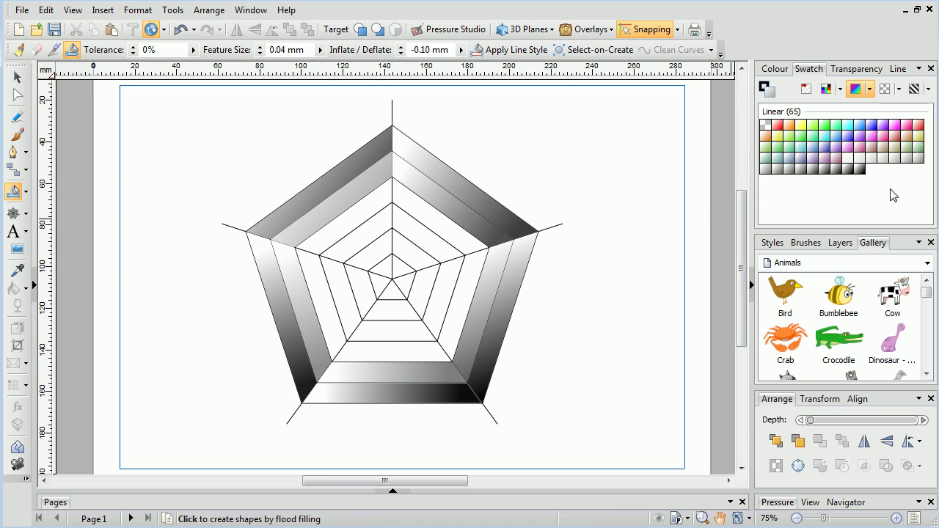
Flood fill all five sections of the web's third ring from the outside with a dark greyscale linear gradient
{"action": "left_click", "coordinate": [448, 231]}
{"action": "left_click", "coordinate": [466, 300]}
{"action": "left_click", "coordinate": [421, 353]}
{"action": "left_click", "coordinate": [325, 321]}
{"action": "left_click", "coordinate": [352, 218]}
Flood fill all five sections of the web's fourth ring from the outside with a mid-grey linear gradient
{"action": "left_click", "coordinate": [789, 171]}
{"action": "left_click", "coordinate": [429, 243]}
{"action": "left_click", "coordinate": [444, 292]}
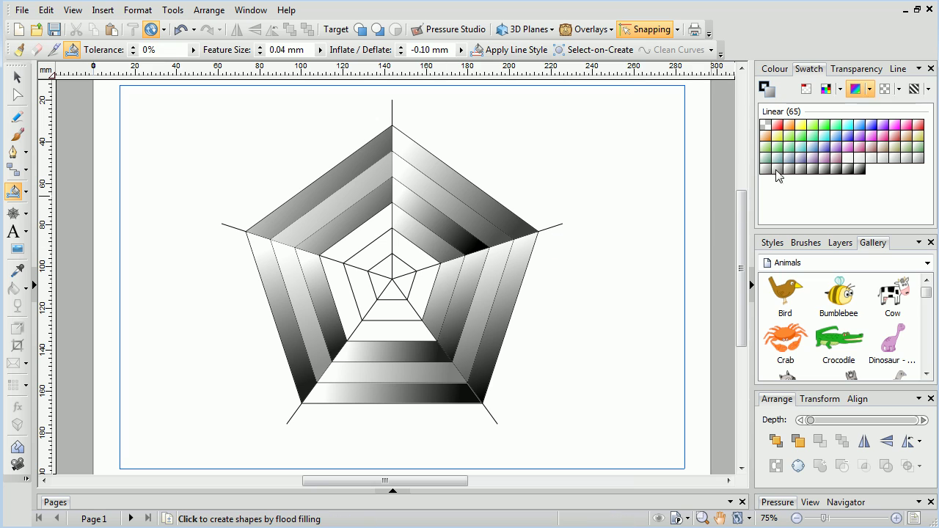
{"action": "left_click", "coordinate": [392, 331]}
{"action": "left_click", "coordinate": [343, 295]}
{"action": "left_click", "coordinate": [362, 236]}
Flood fill the five sections of the web's fifth ring with a pale grey linear gradient and return to the selection tool
{"action": "left_click", "coordinate": [411, 254]}
{"action": "left_click", "coordinate": [422, 290]}
{"action": "left_click", "coordinate": [392, 309]}
{"action": "left_click", "coordinate": [362, 290]}
{"action": "left_click", "coordinate": [373, 253]}
{"action": "key", "text": "F2"}
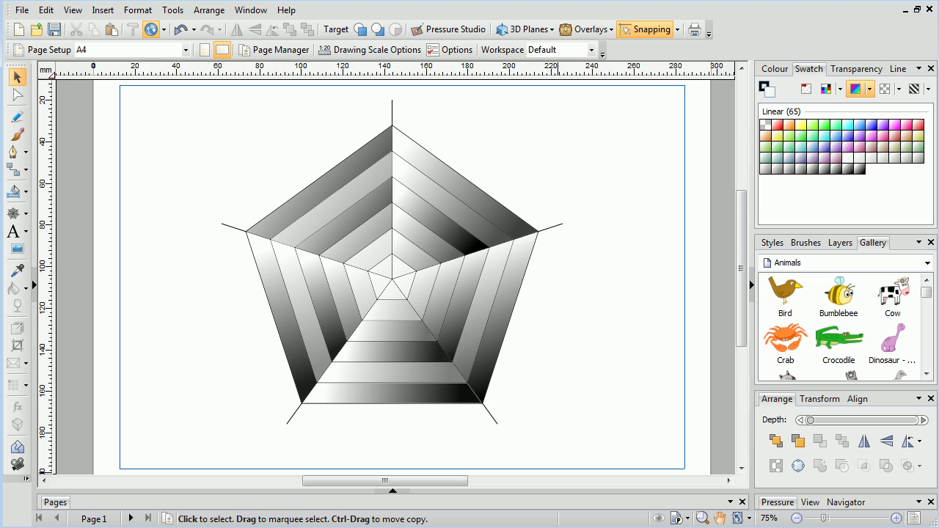